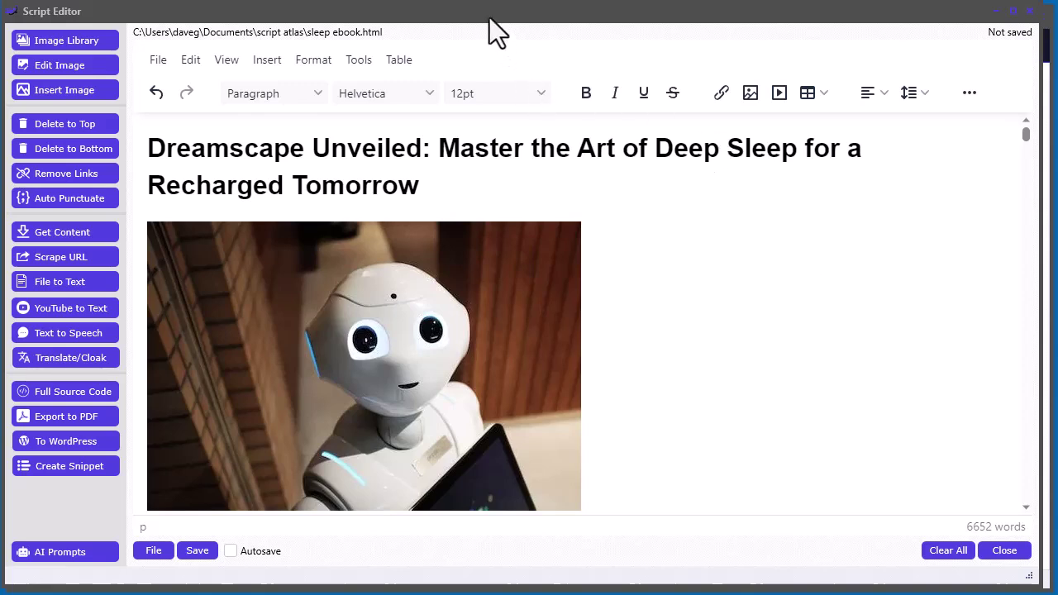
Start a new entry in Script Atlas's WordPress Logins list, with the Label field focused
drag(489, 18, 824, 73)
click(322, 18)
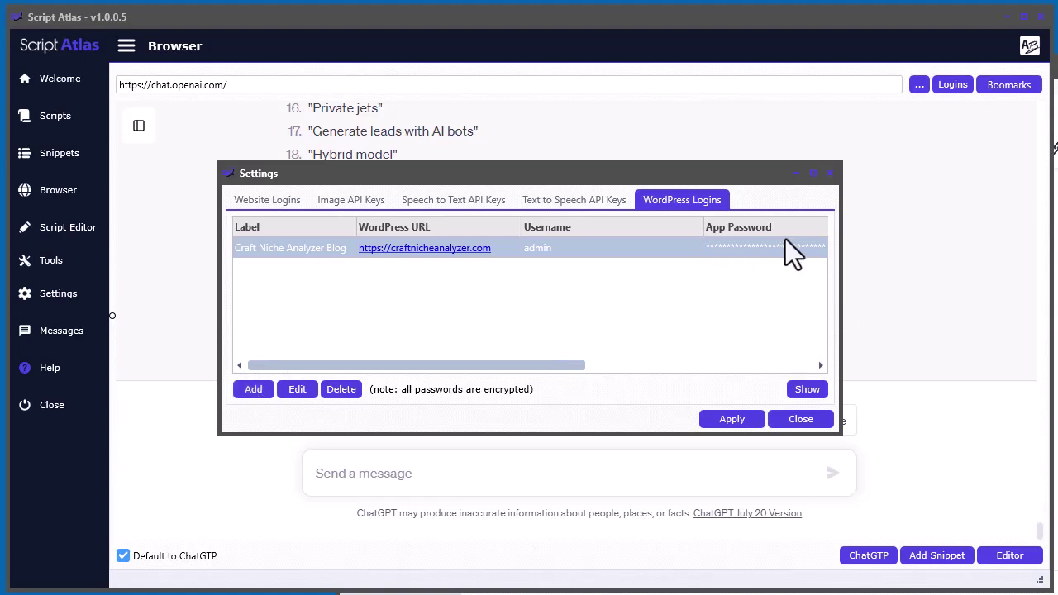
click(253, 394)
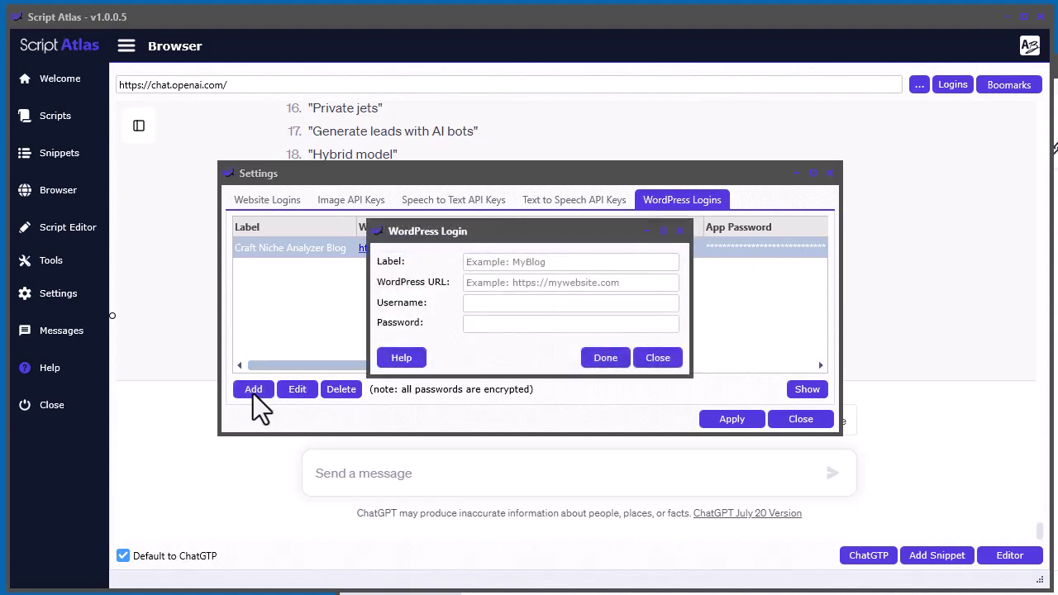
click(564, 262)
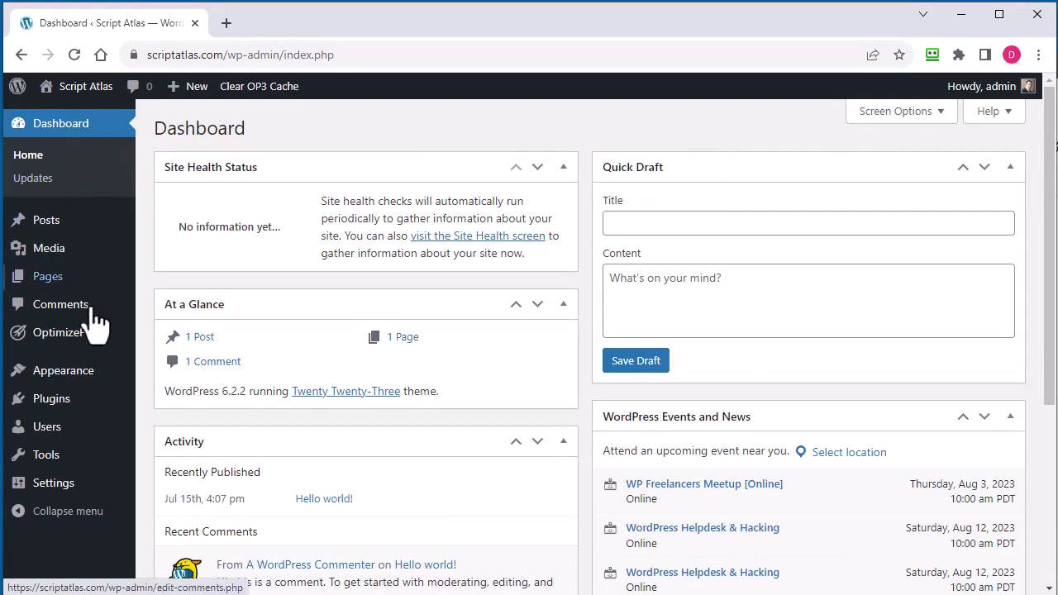
Open the WordPress admin user's Profile and scroll to the Application Passwords section
mouse_move(43, 440)
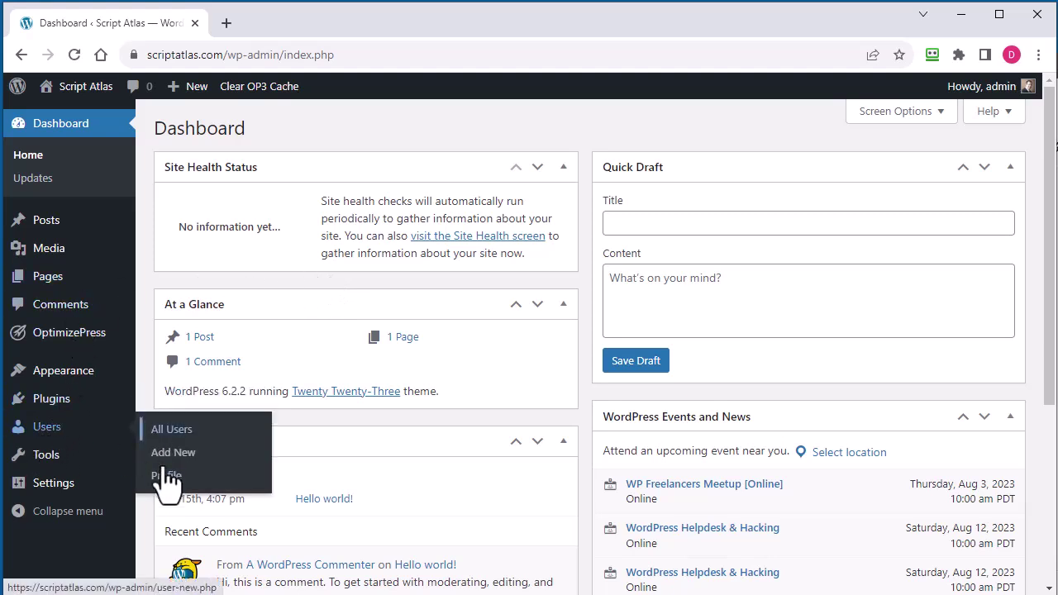
click(166, 481)
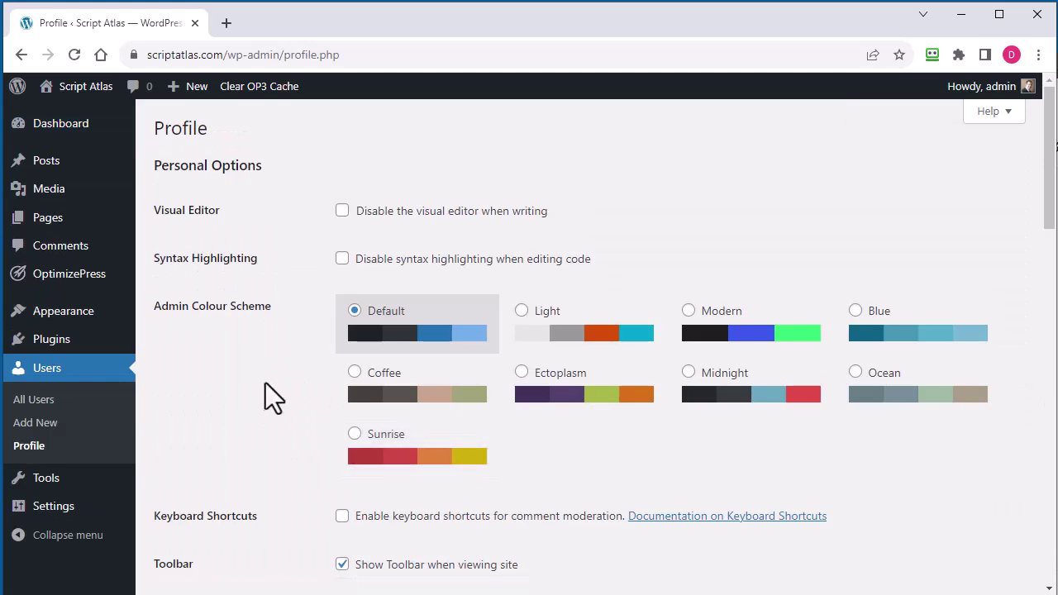
scroll(900, 462, down, 4)
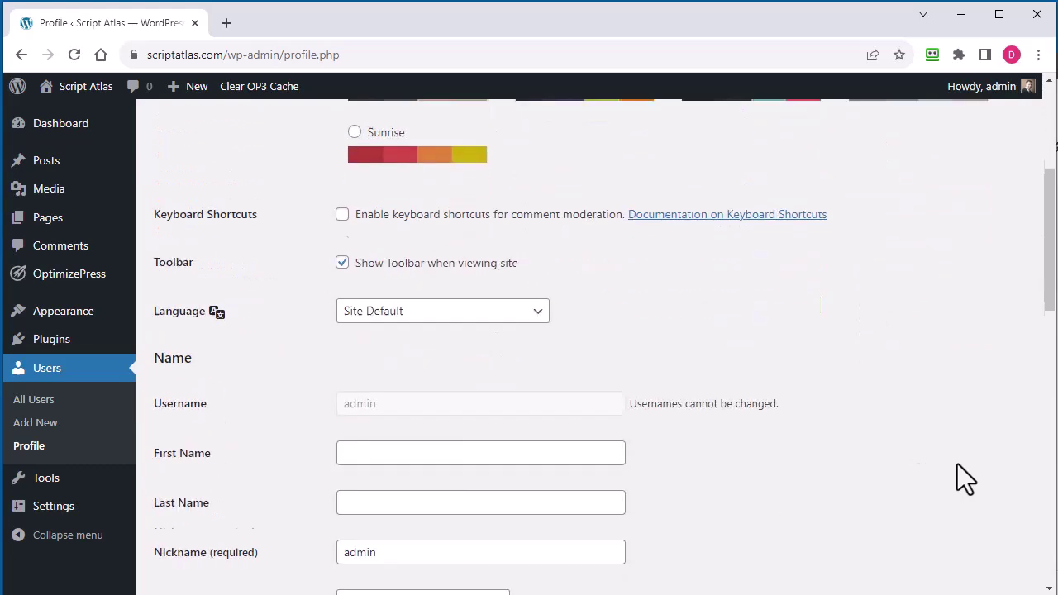
scroll(957, 464, down, 10)
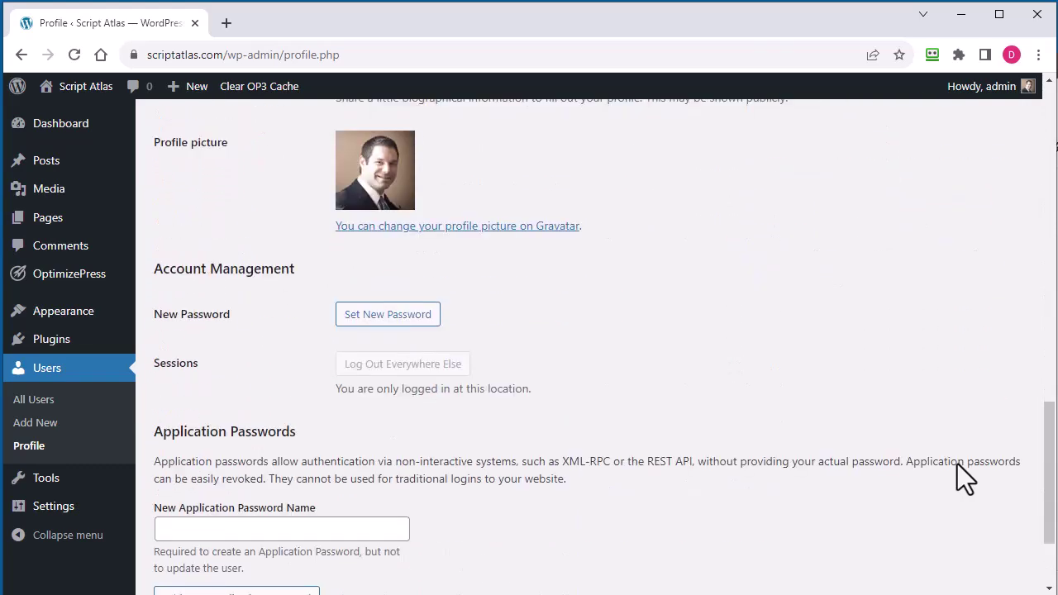
scroll(958, 464, down, 2)
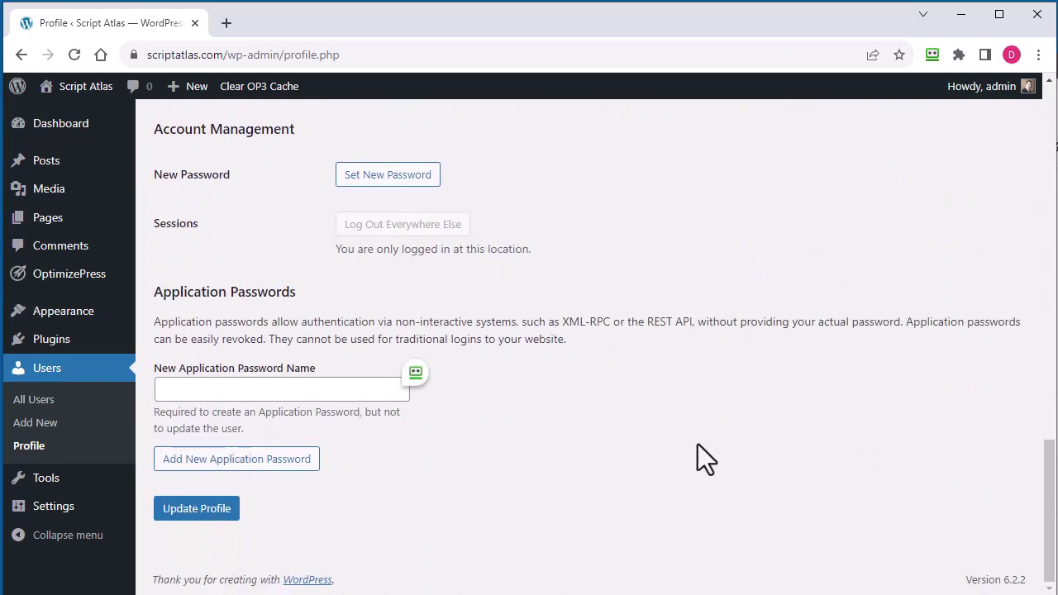
Ask ChatGPT in Script Atlas which WordPress version introduced application passwords
key(alt+Tab)
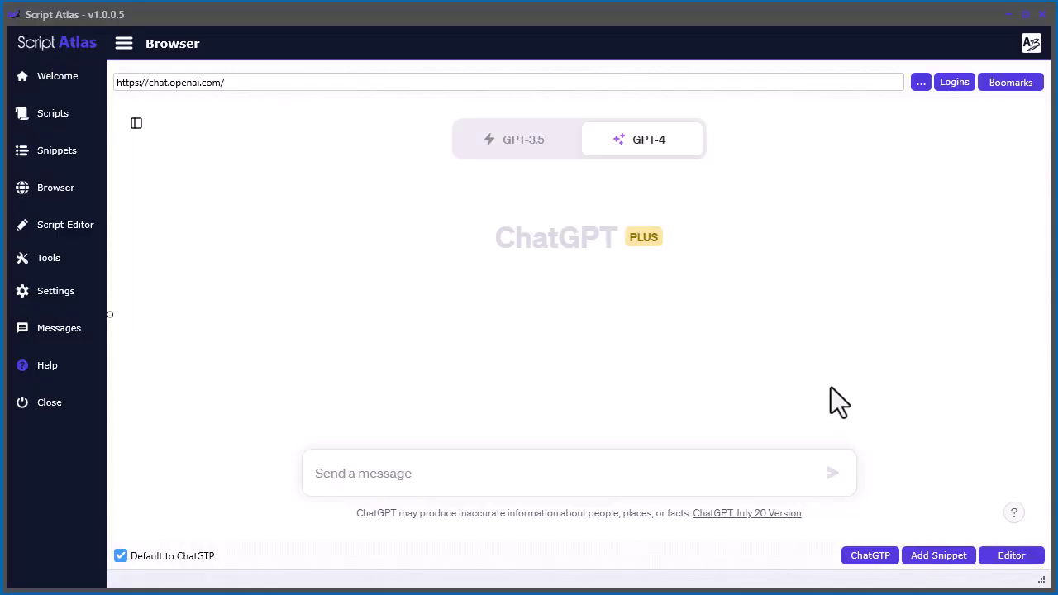
click(432, 474)
key(ctrl+v)
click(845, 472)
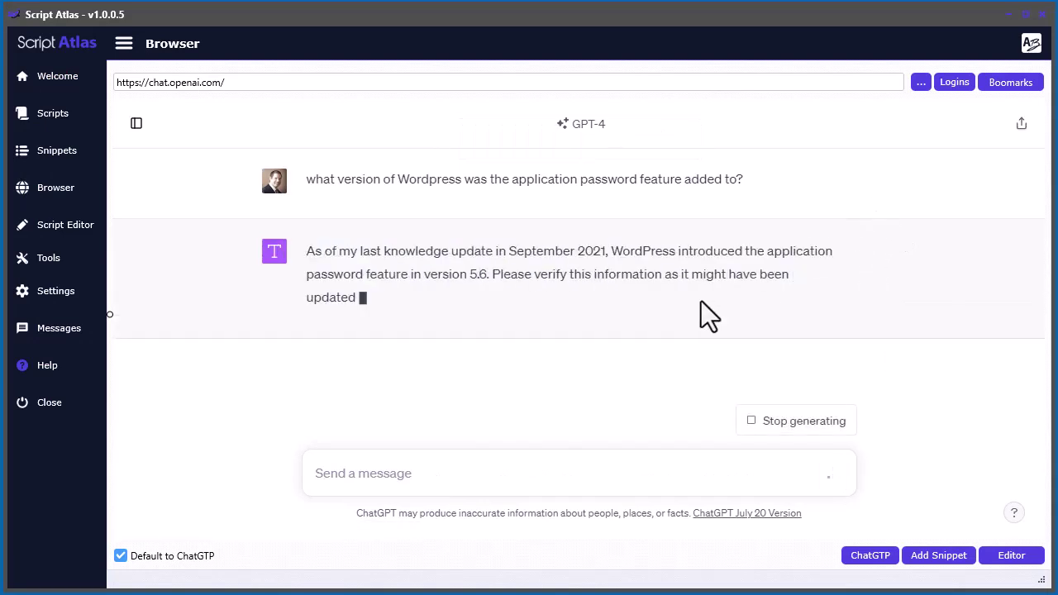
Highlight the version number 5.6 in ChatGPT's answer
double_click(478, 275)
click(494, 276)
double_click(476, 276)
click(505, 278)
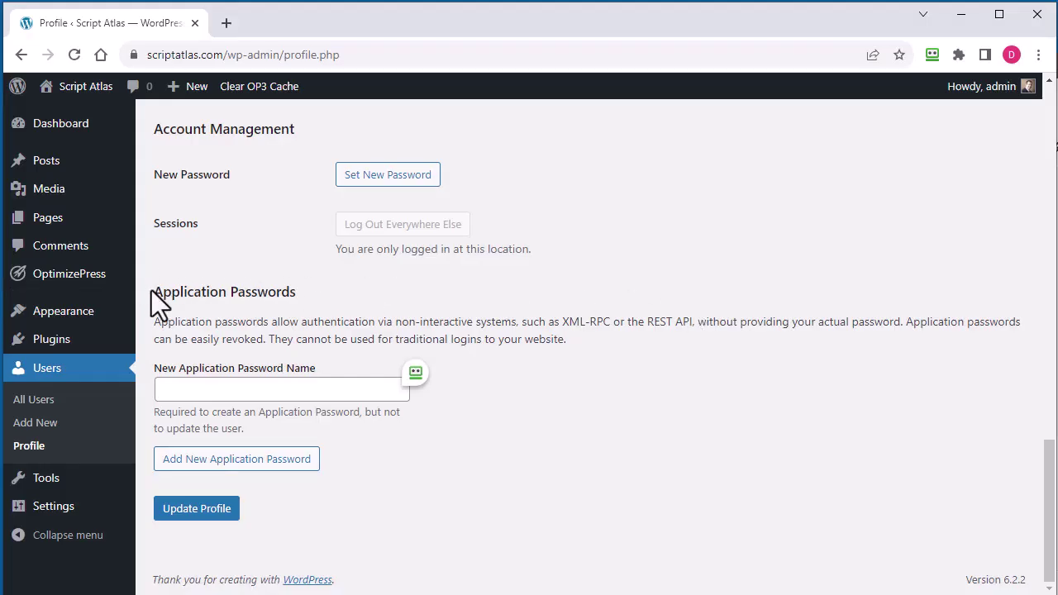
Generate an application password named 'Script Atlas' and select the new password
drag(151, 290, 305, 295)
click(667, 387)
click(224, 388)
text(Scr)
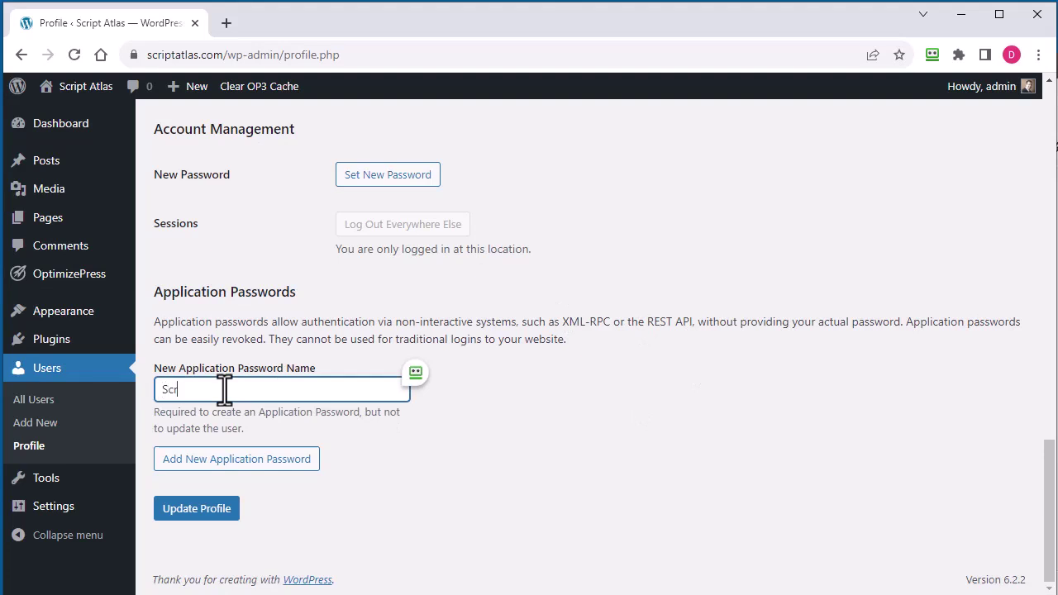
text(ipt Atlas)
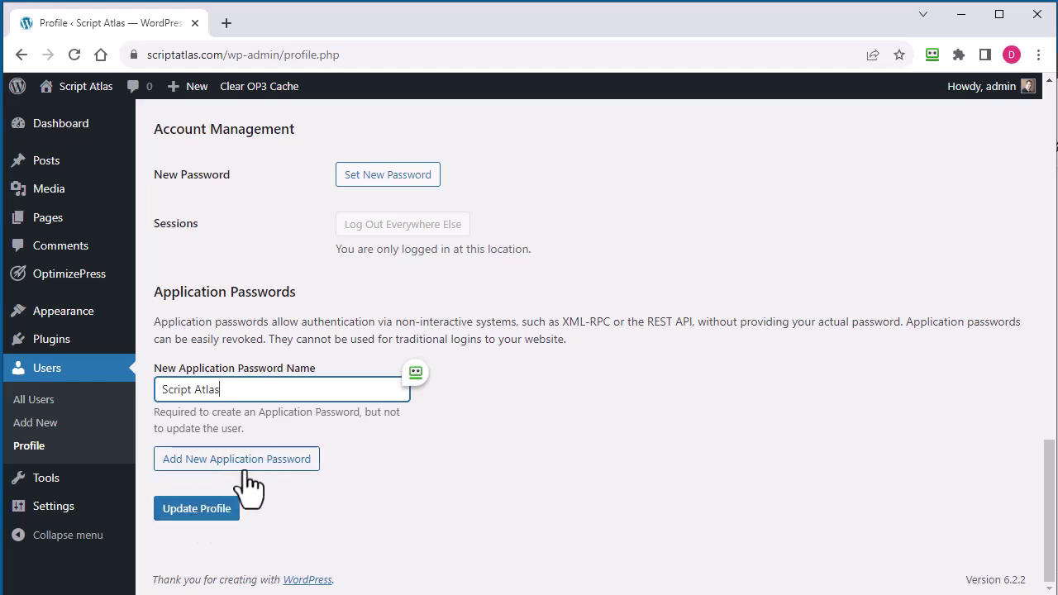
click(245, 465)
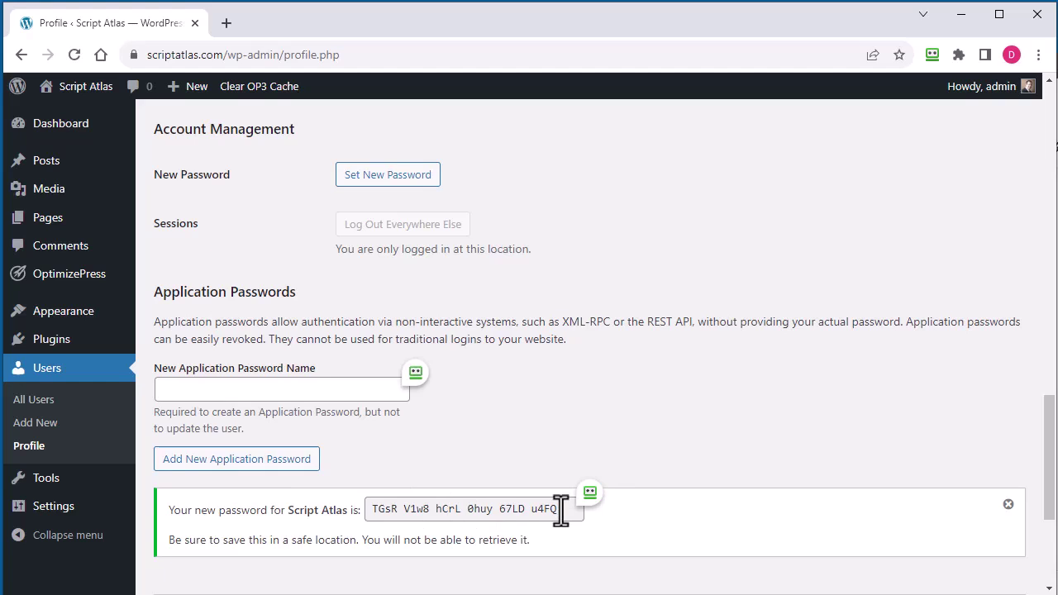
drag(562, 511, 373, 510)
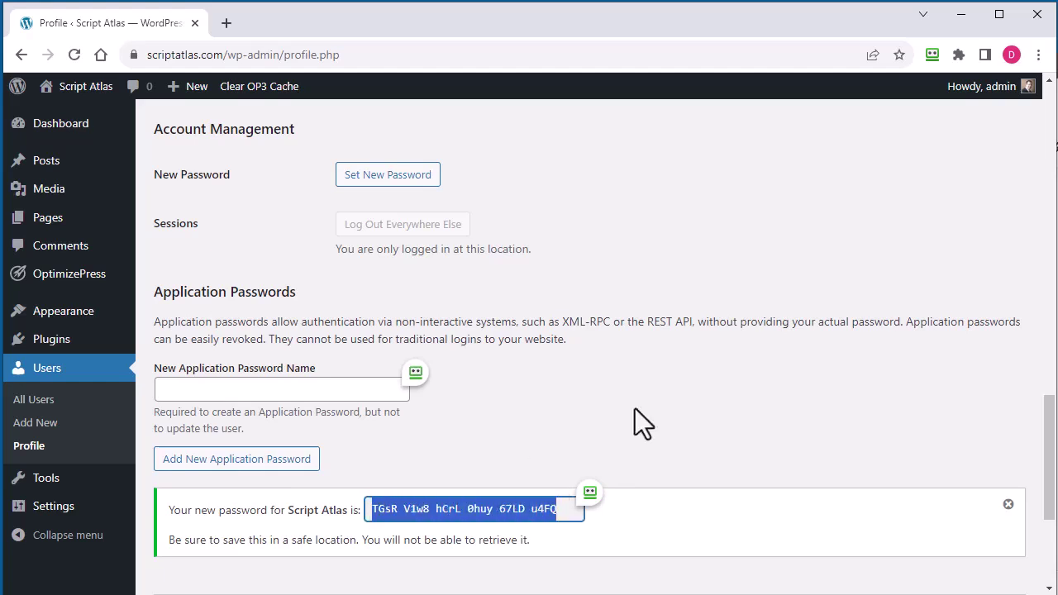
Paste the application password and enter username 'admin' in the new Script Atlas login
click(963, 18)
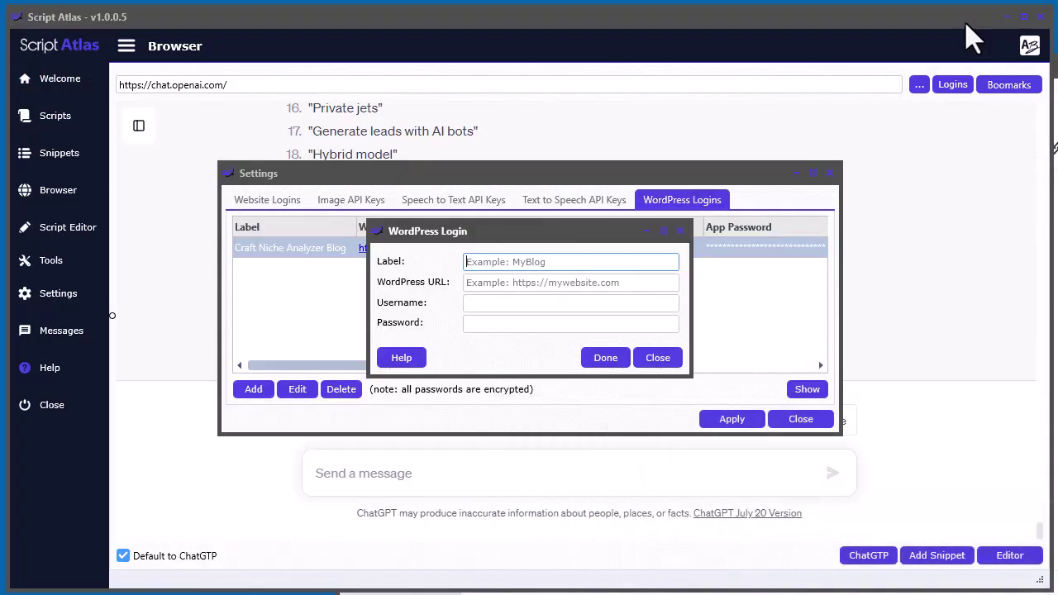
click(505, 325)
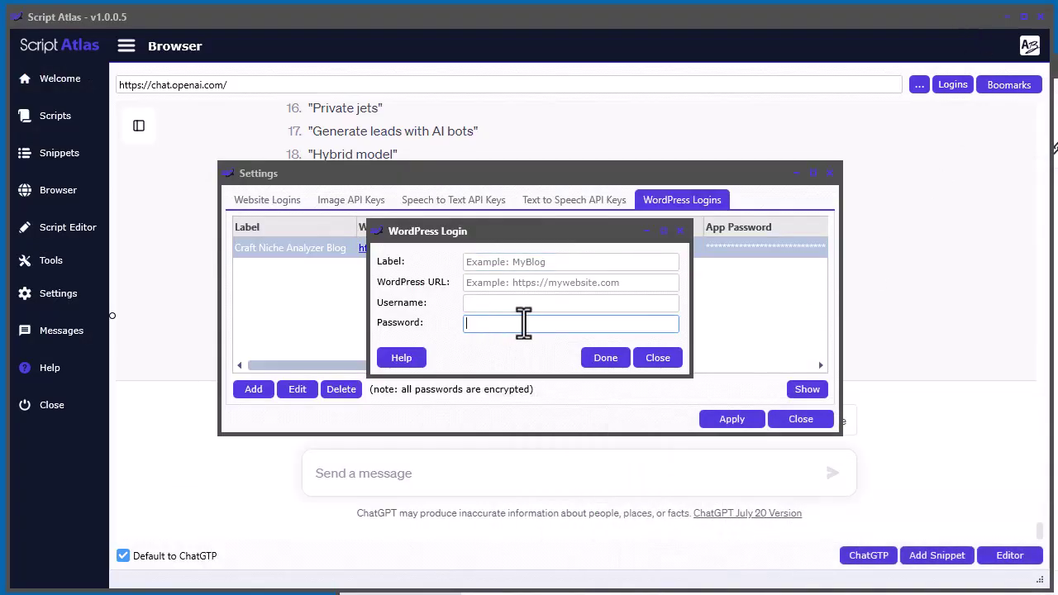
key(ctrl+v)
click(503, 302)
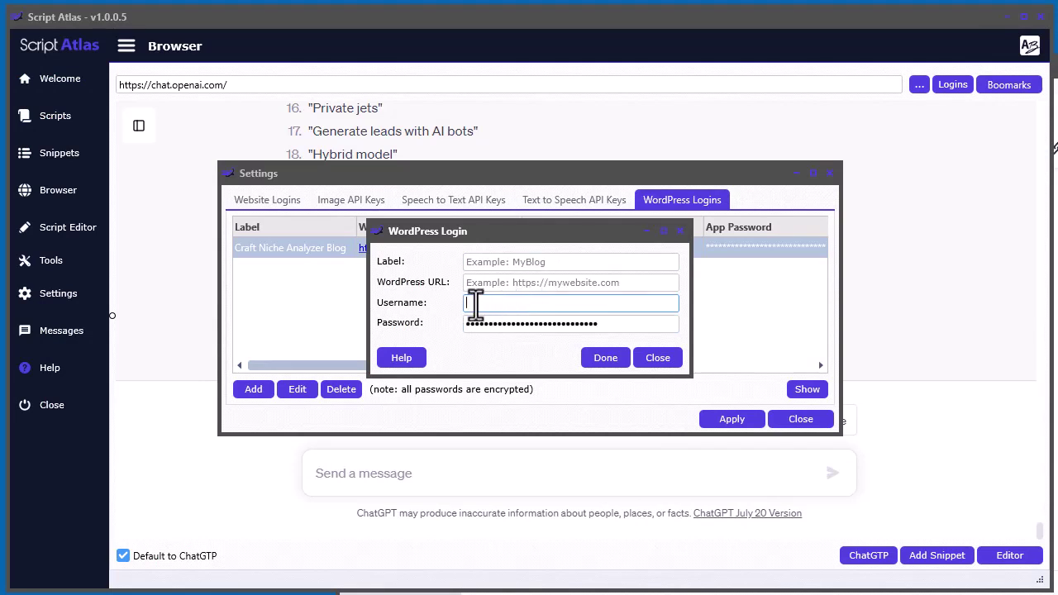
mouse_move(537, 239)
mouse_down()
mouse_move(546, 311)
mouse_move(549, 239)
mouse_up()
text(admin)
click(537, 287)
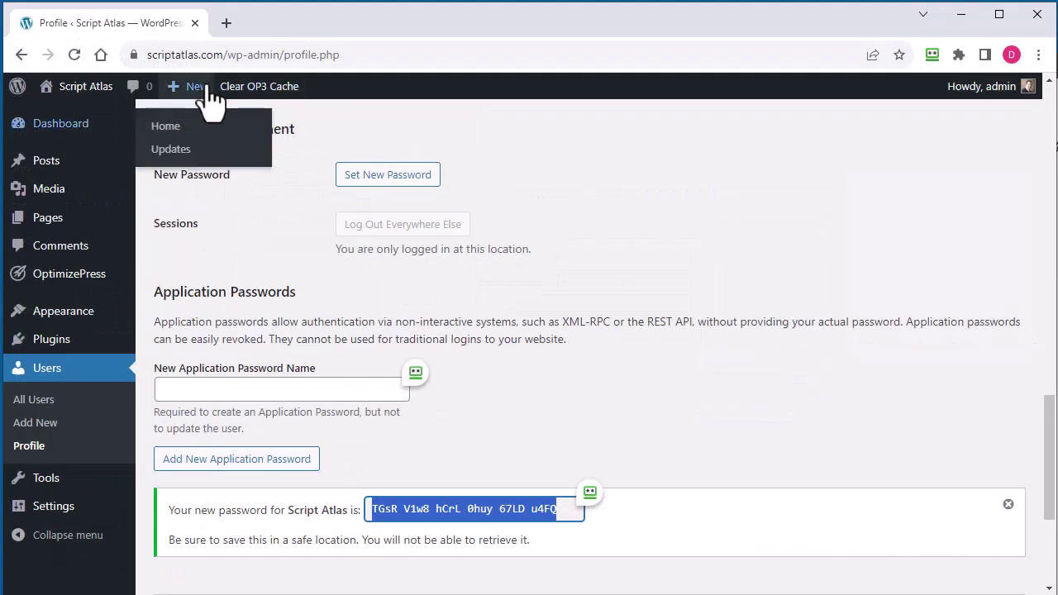
click(211, 53)
click(248, 54)
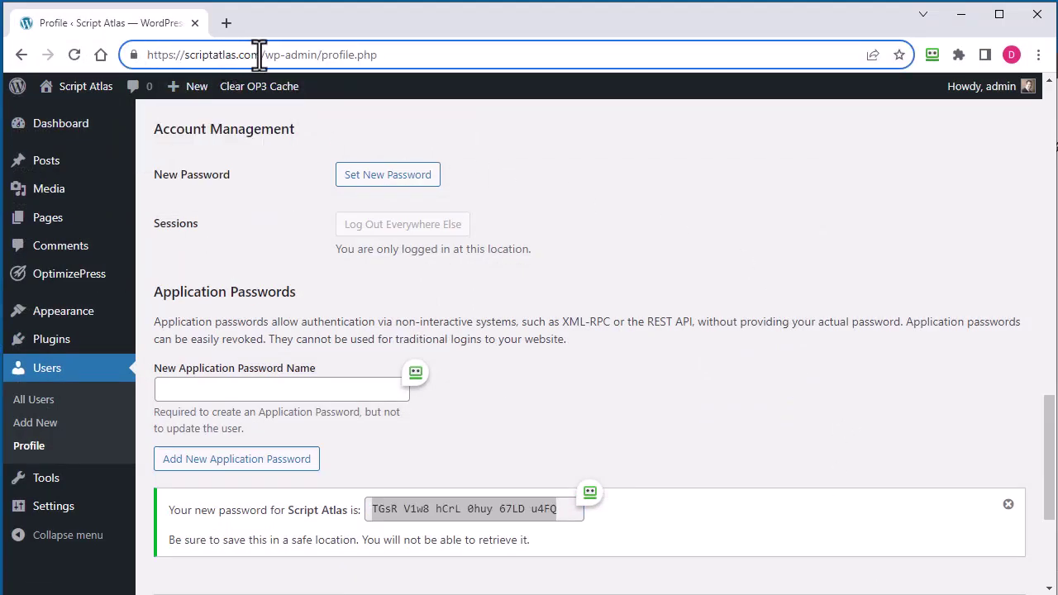
drag(261, 54, 142, 55)
key(ctrl+c)
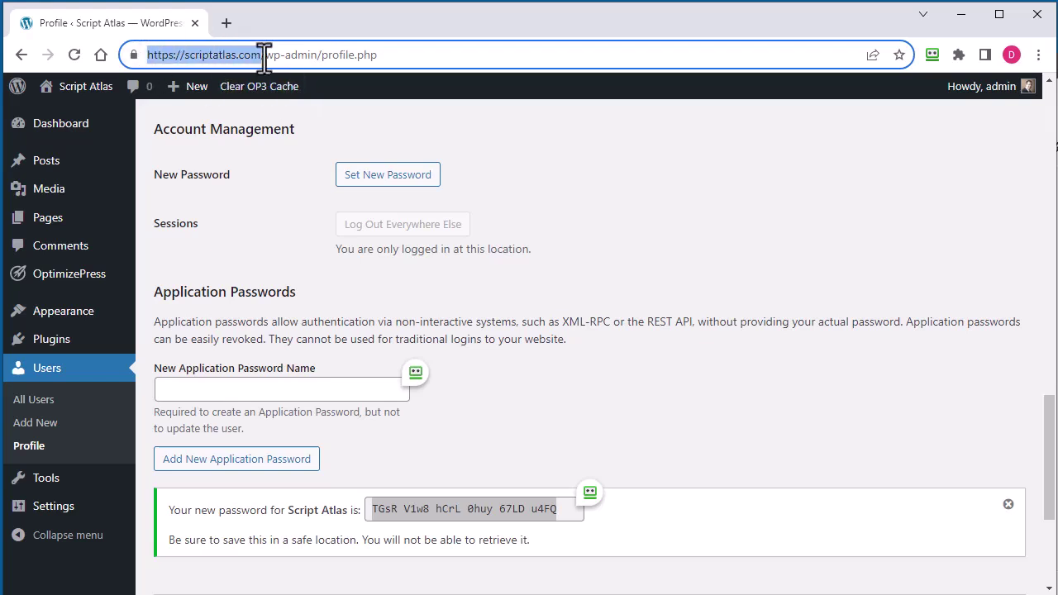
click(959, 18)
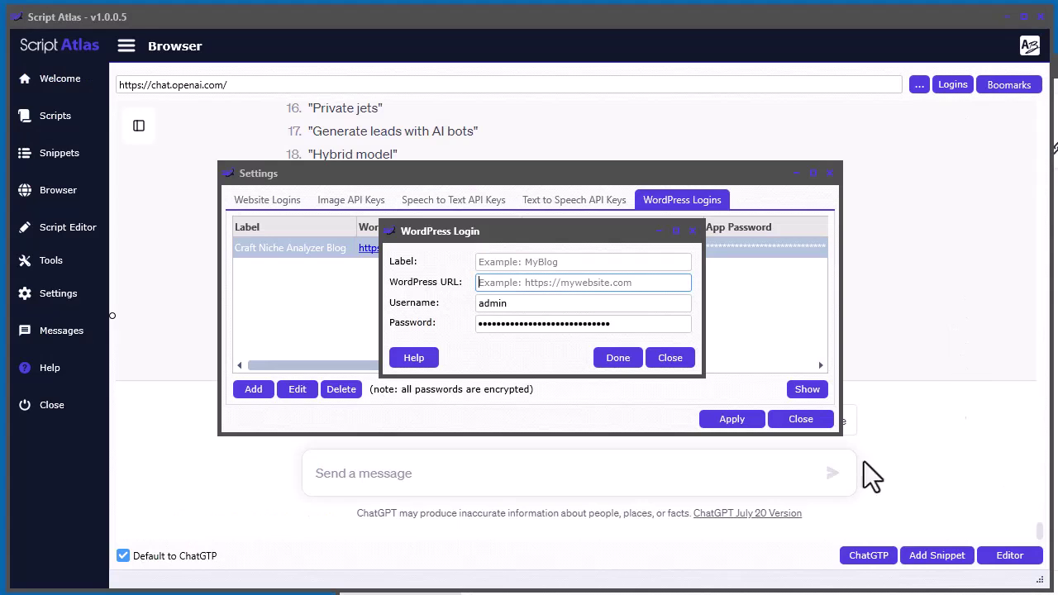
key(ctrl+v)
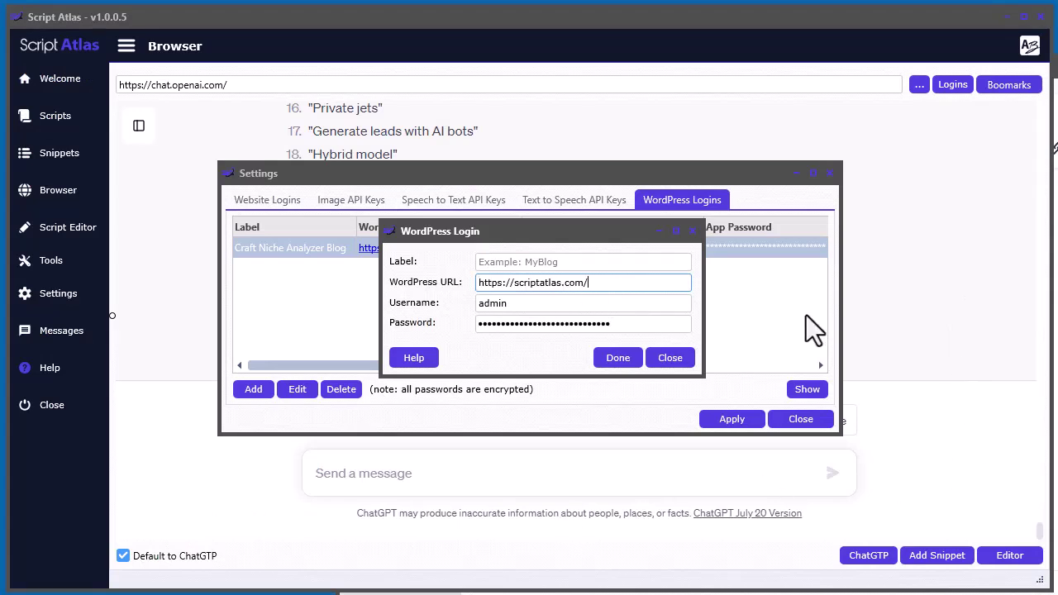
text(blog)
key(BackSpace)
key(BackSpace)
key(BackSpace)
key(BackSpace)
click(512, 282)
text(blog.)
key(BackSpace)
key(BackSpace)
key(BackSpace)
key(BackSpace)
key(BackSpace)
Label the login 'Script Atlas Blog' and save it
click(546, 261)
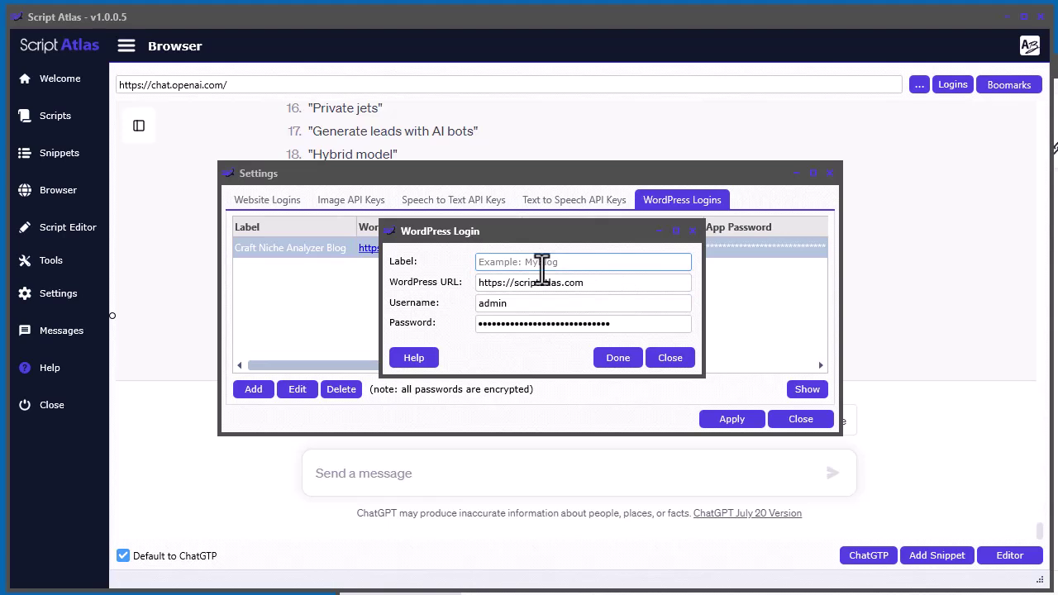
text(Script Atlas Blog)
click(616, 362)
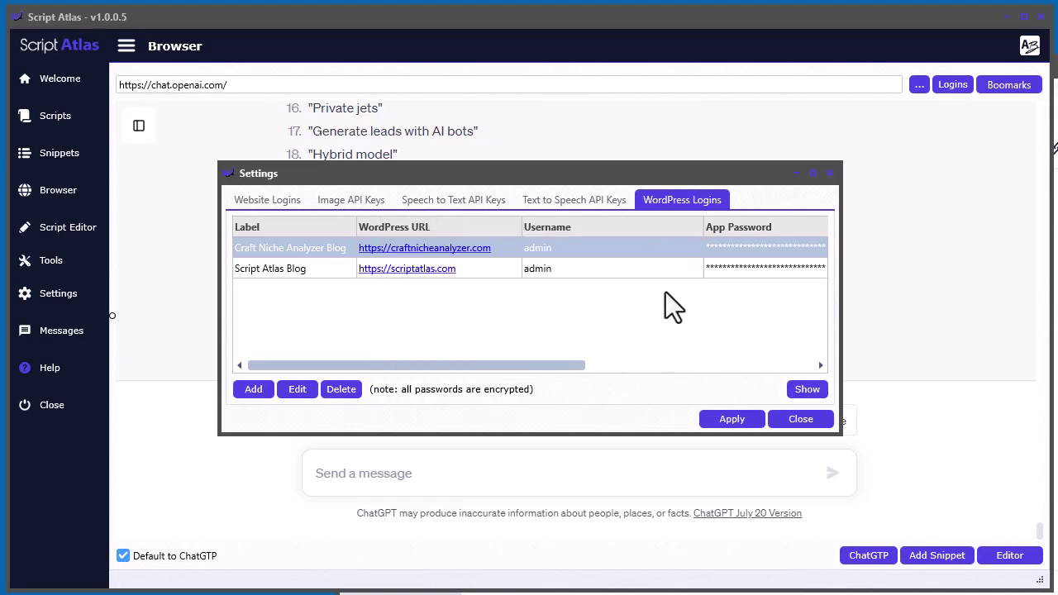
click(755, 418)
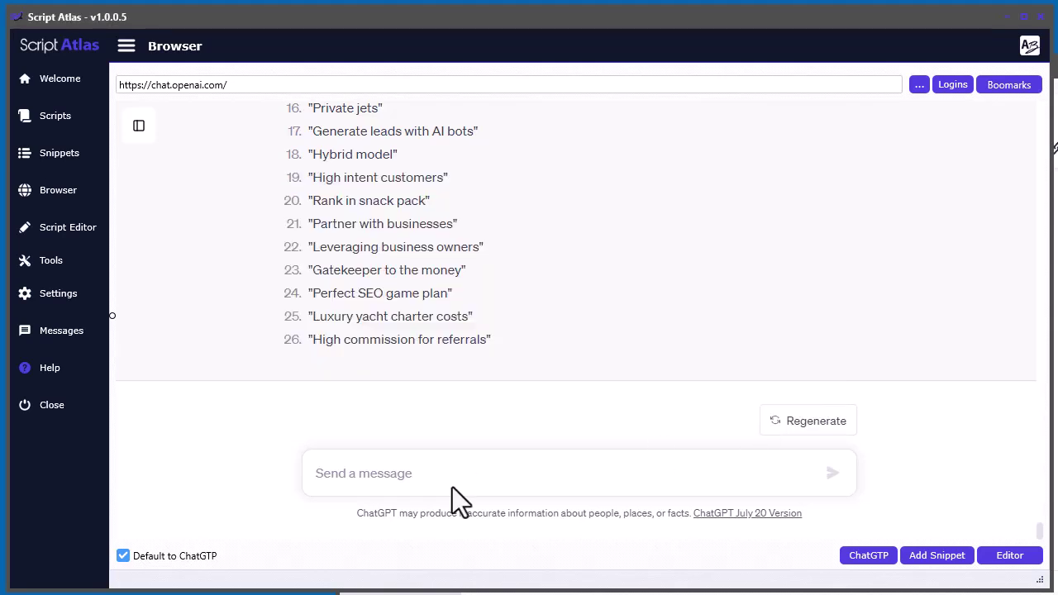
drag(1055, 147, 799, 17)
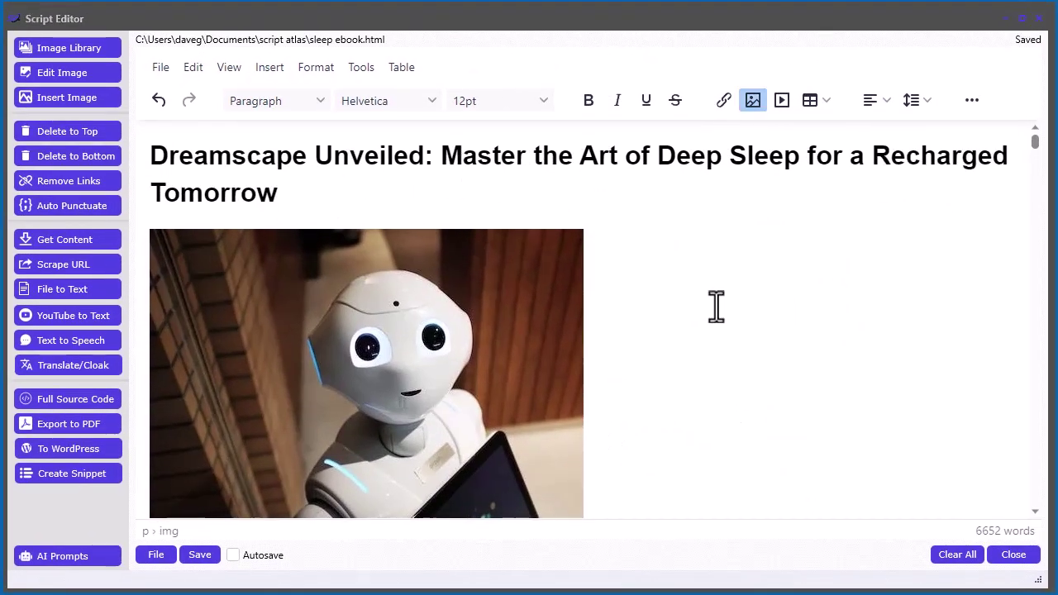
scroll(716, 307, down, 4)
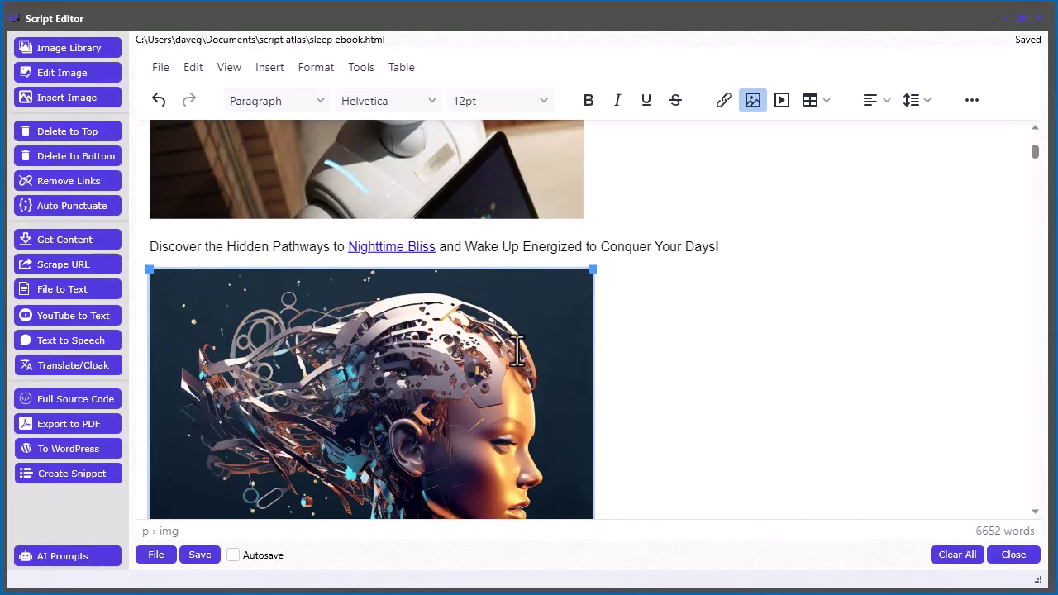
scroll(742, 309, up, 4)
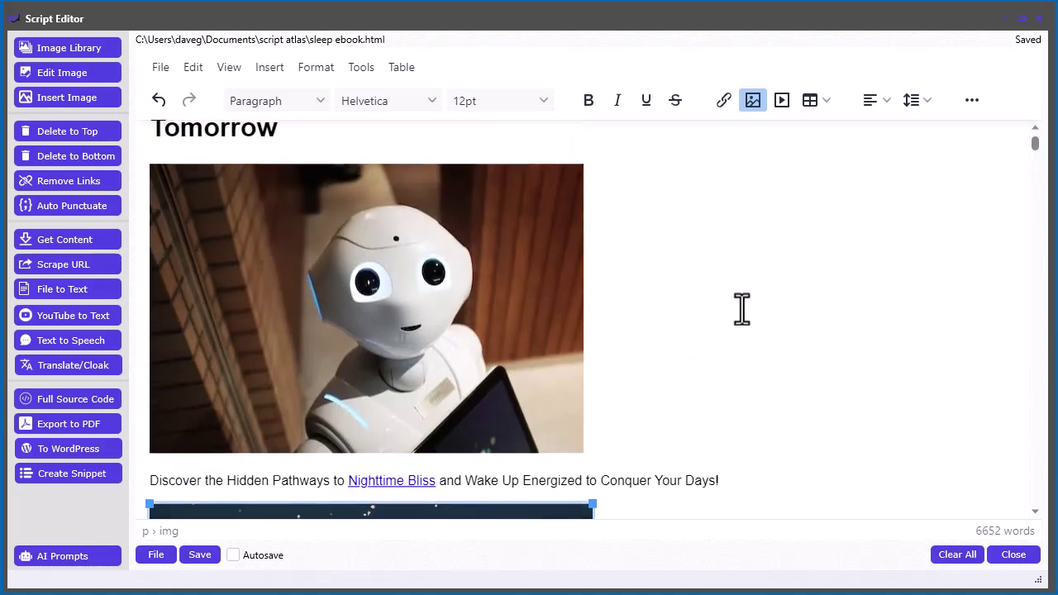
scroll(708, 309, down, 2)
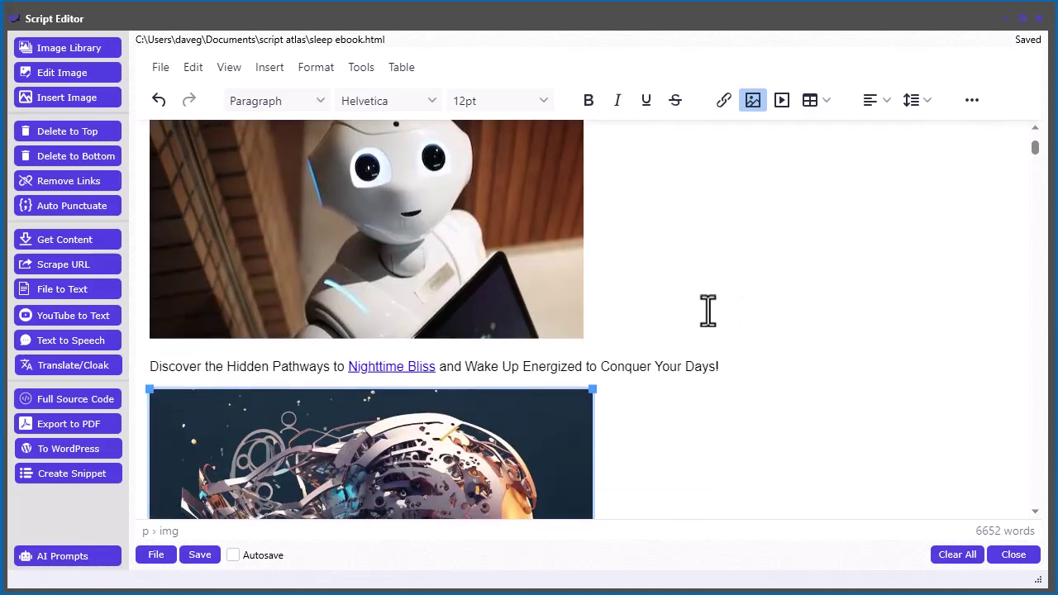
scroll(715, 303, down, 1)
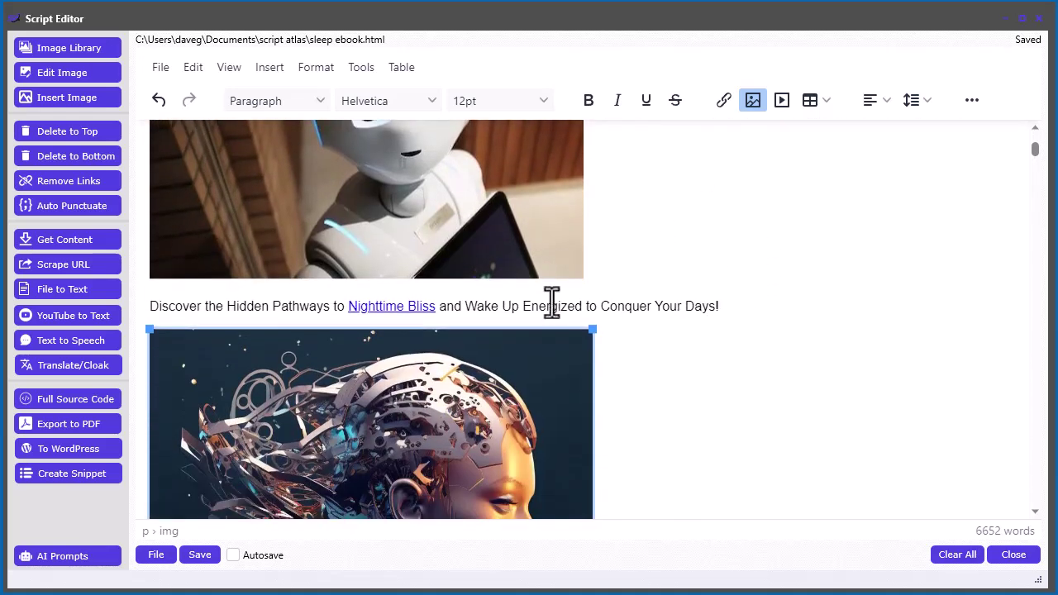
click(80, 399)
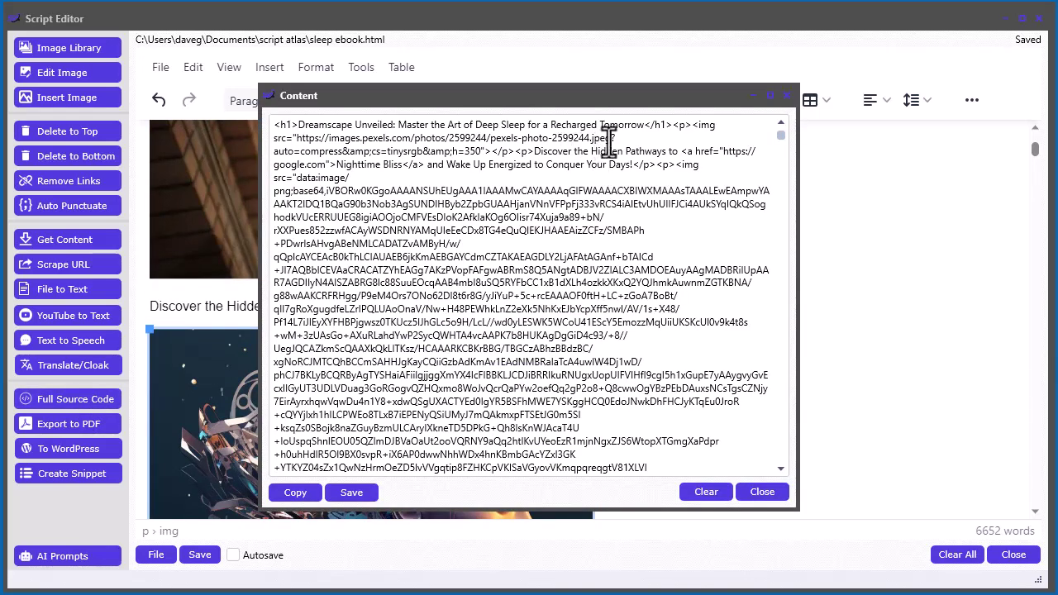
drag(612, 138, 296, 139)
click(273, 190)
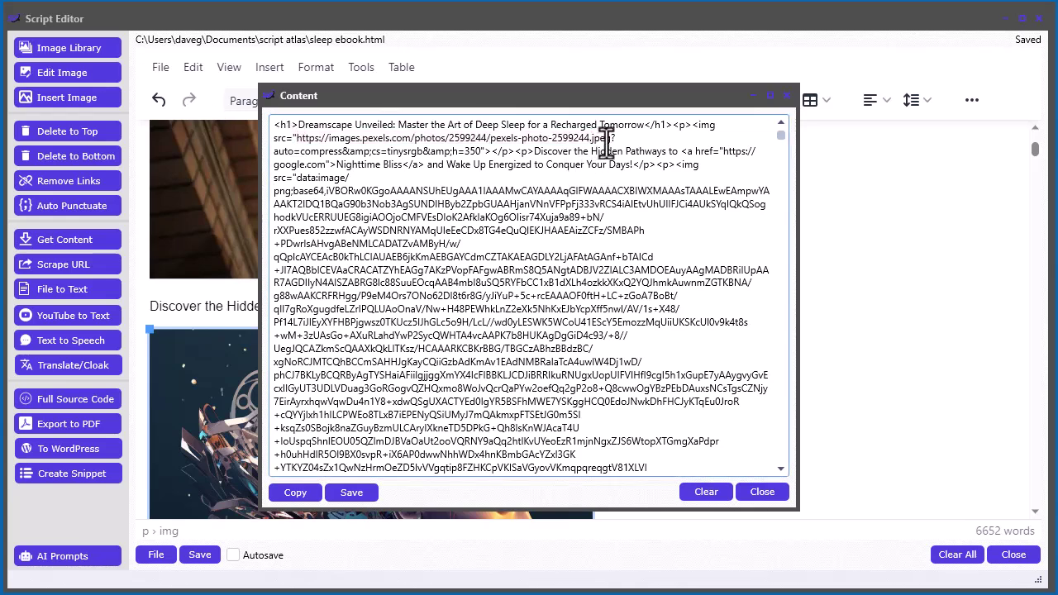
drag(611, 138, 296, 139)
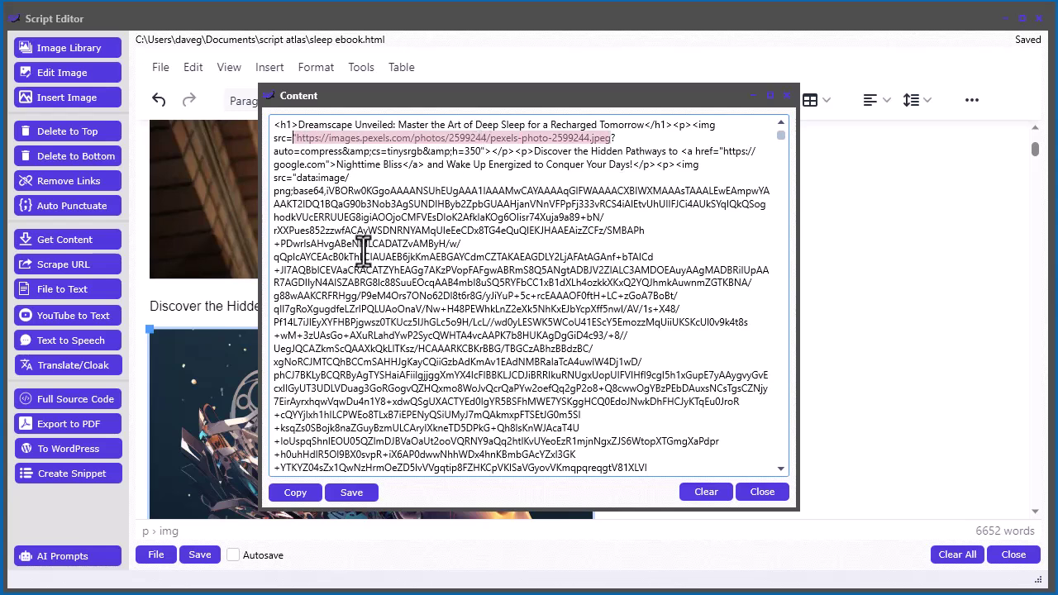
click(362, 208)
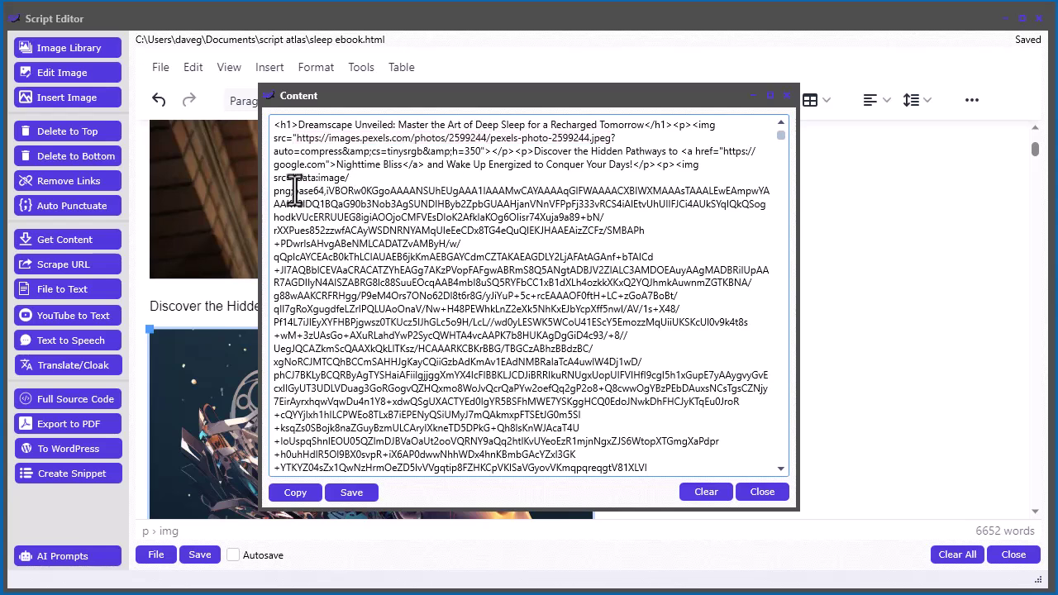
drag(294, 190, 570, 454)
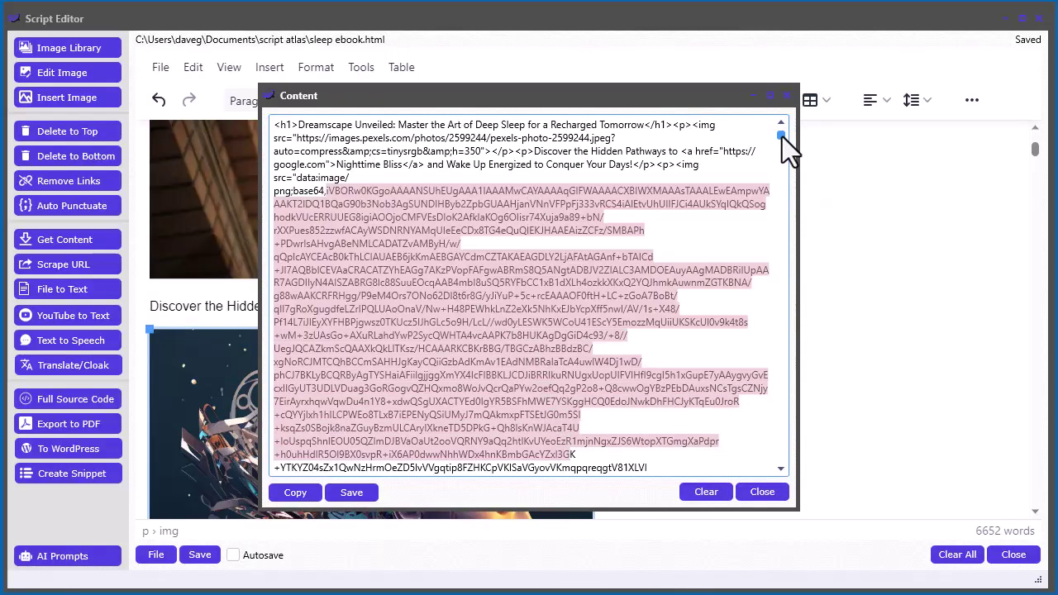
mouse_move(782, 136)
mouse_down()
mouse_move(786, 459)
mouse_move(779, 392)
mouse_move(791, 141)
mouse_up()
click(519, 206)
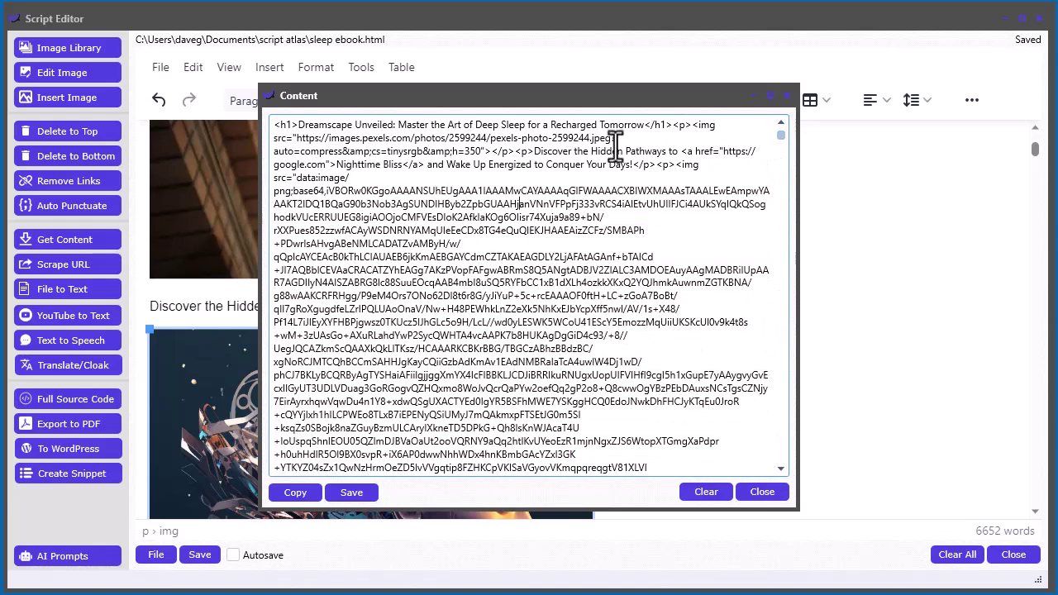
drag(592, 100, 742, 144)
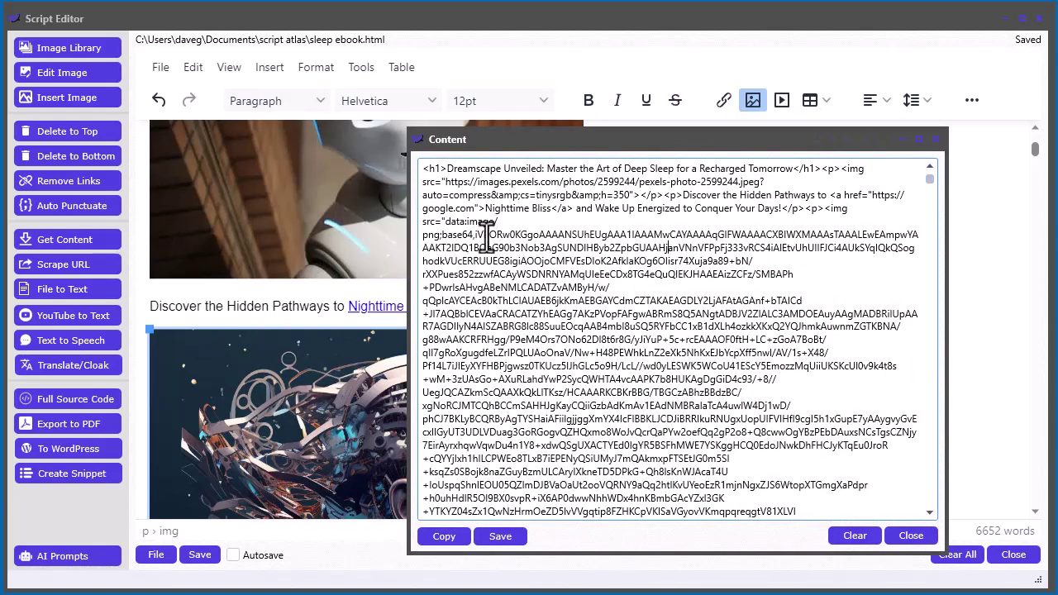
drag(484, 235, 512, 274)
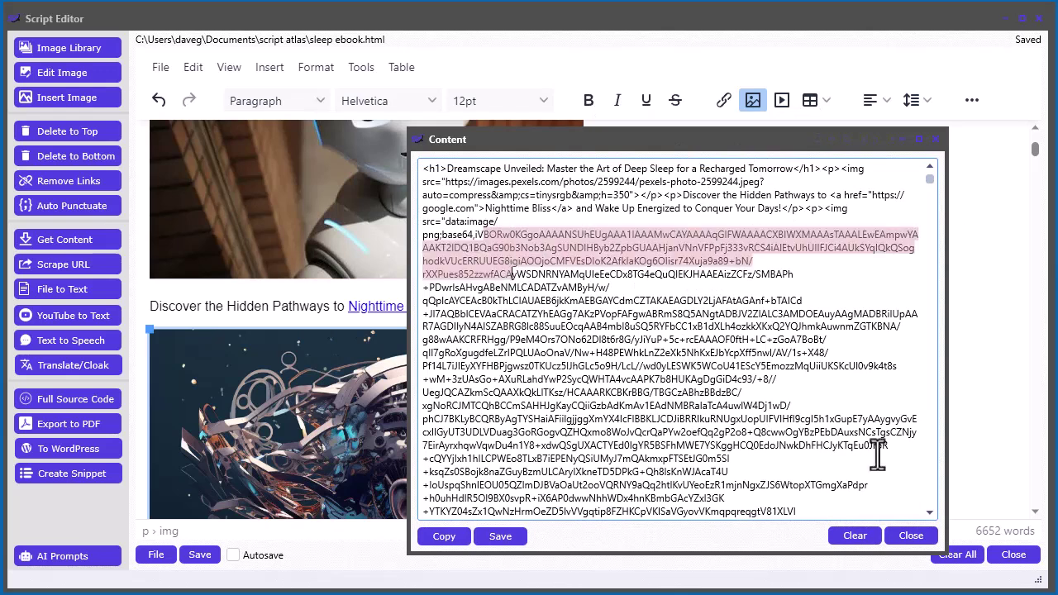
click(912, 537)
scroll(678, 341, down, 1)
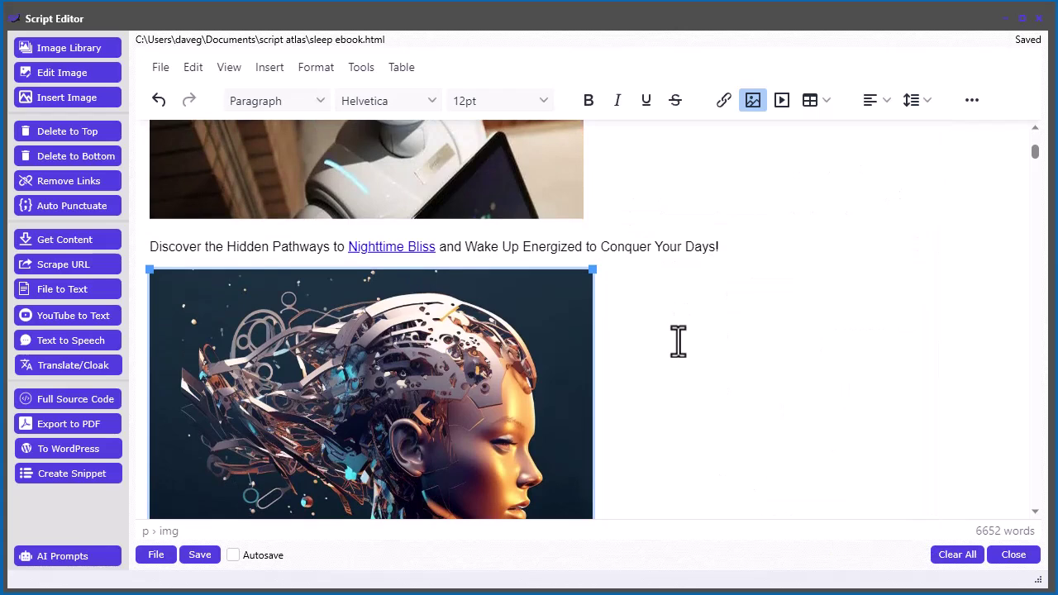
Browse the WordPress Media Library, then go back to the All Posts list
scroll(678, 341, up, 4)
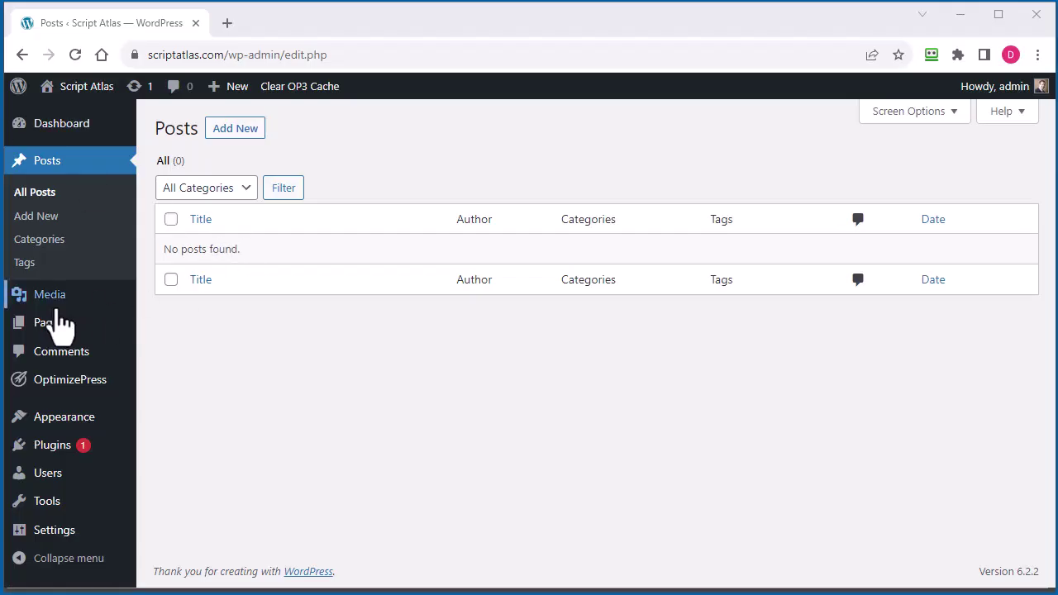
mouse_move(49, 306)
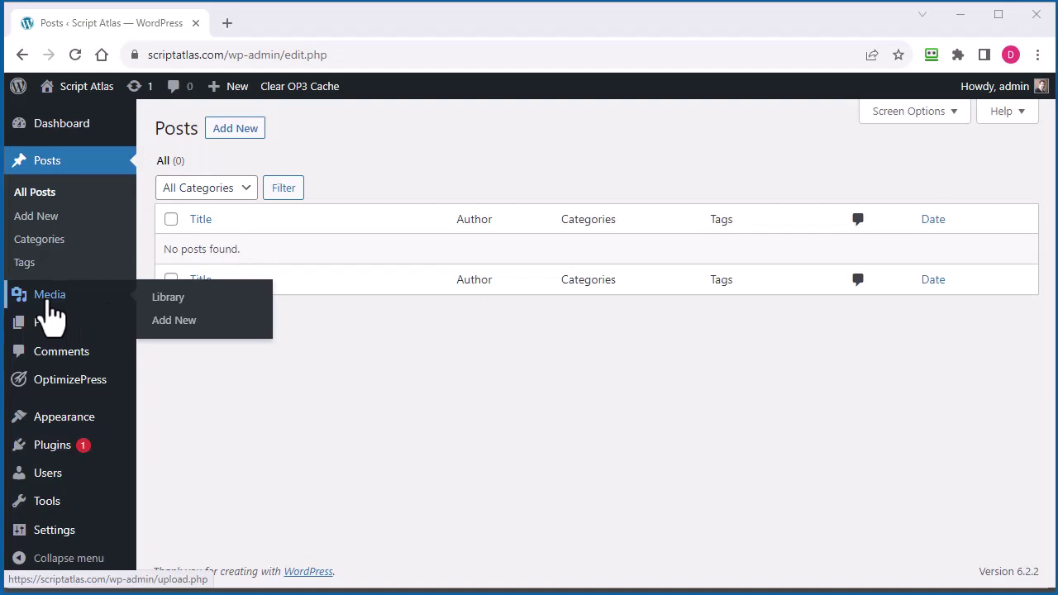
click(49, 313)
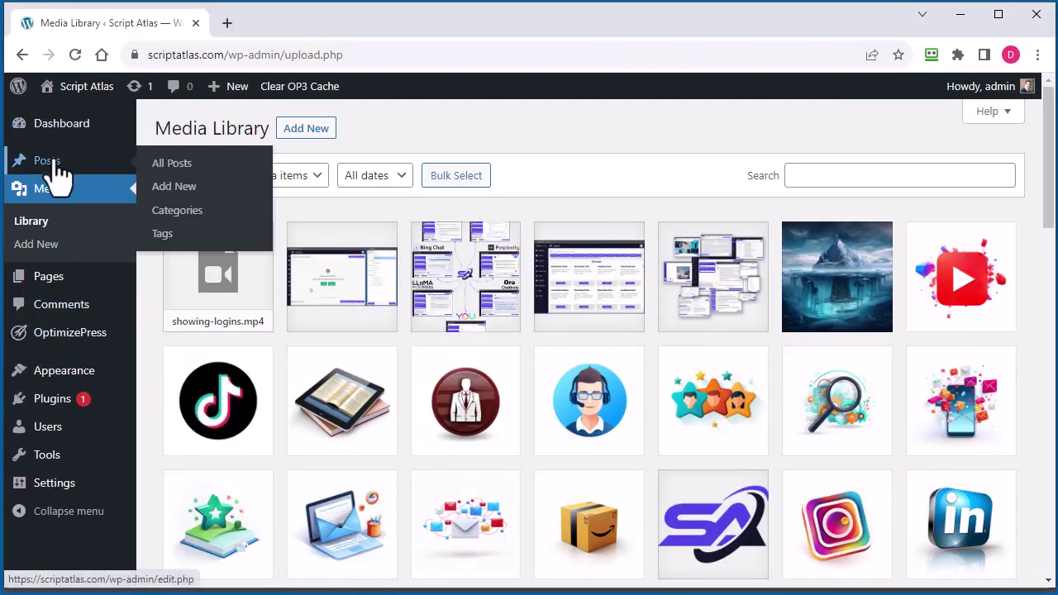
click(48, 161)
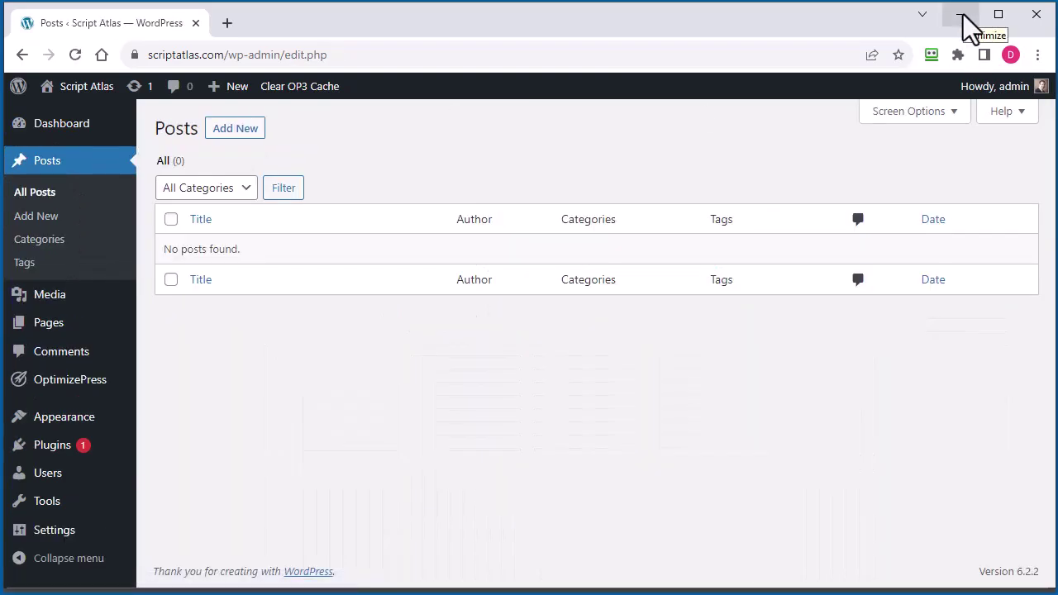
Delete the 'Dreamscape Unveiled' H1 heading and its empty line from the ebook
click(964, 14)
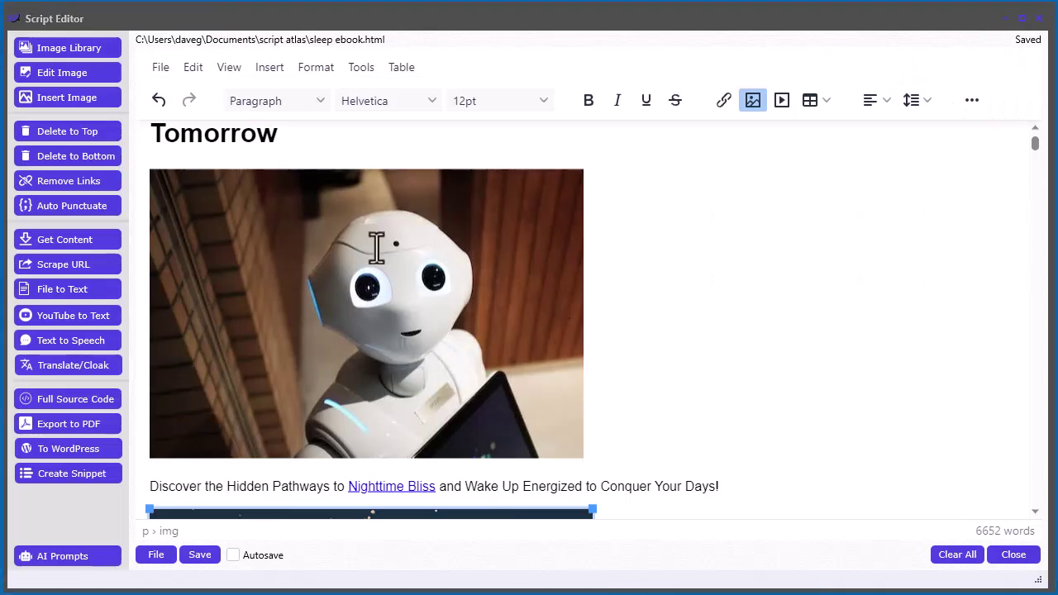
scroll(717, 325, up, 2)
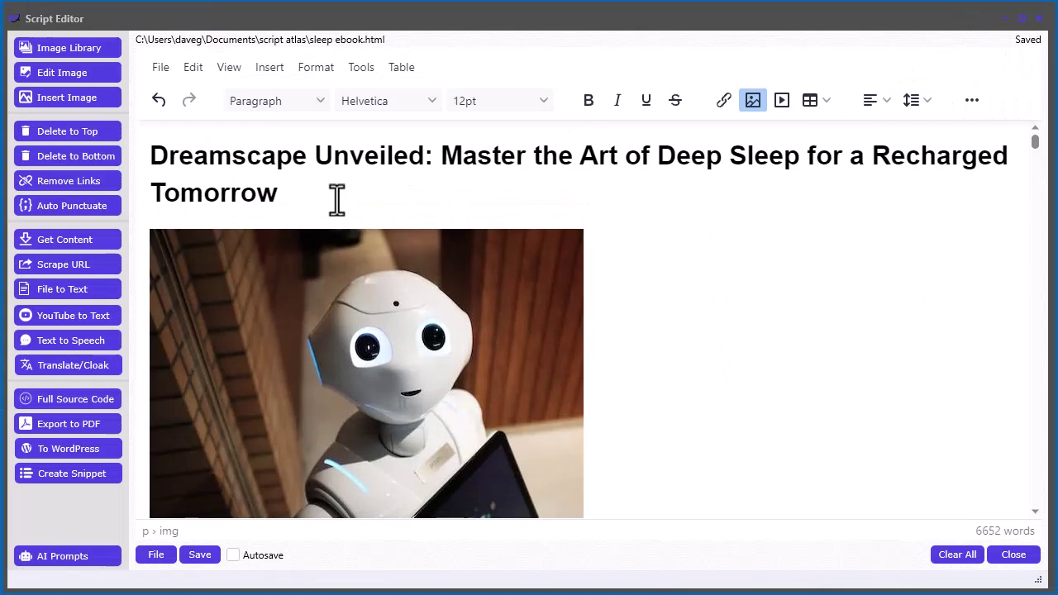
drag(319, 196, 153, 158)
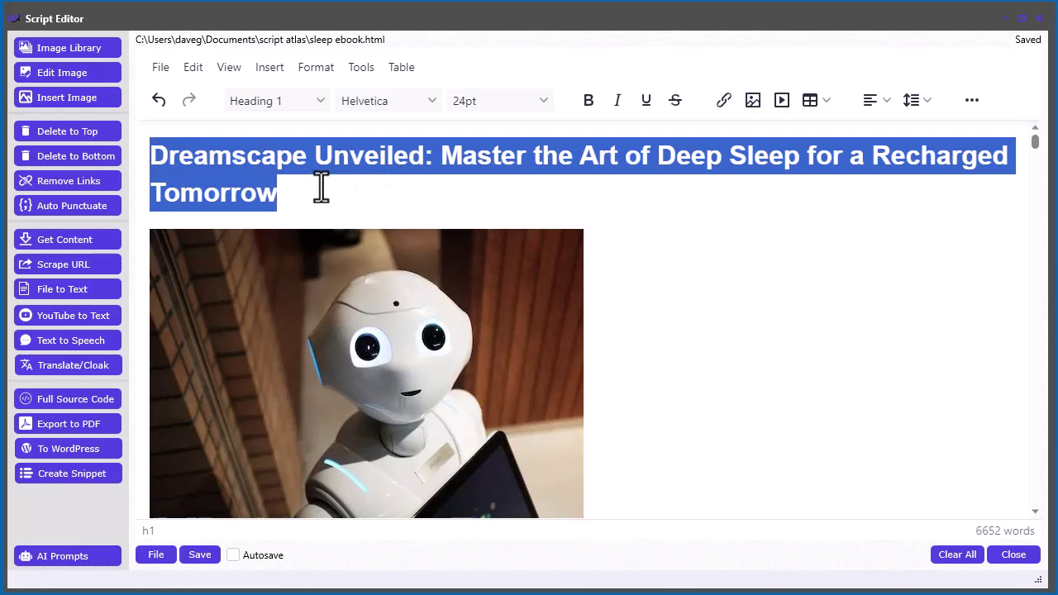
key(Delete)
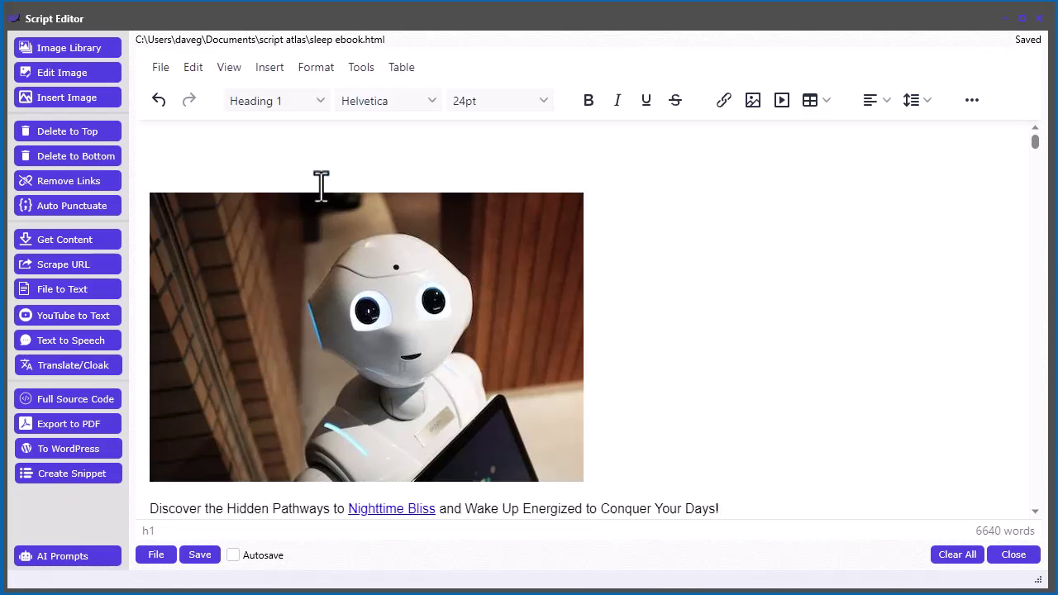
key(Delete)
key(Delete)
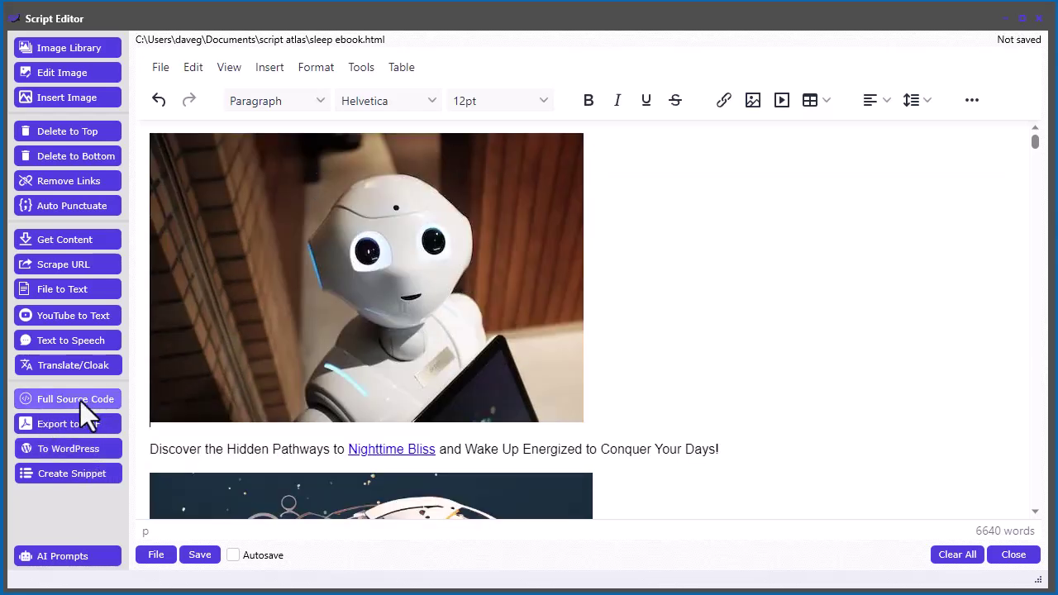
Paste the ebook title as the WordPress post title and target the Script Atlas Blog site
click(68, 449)
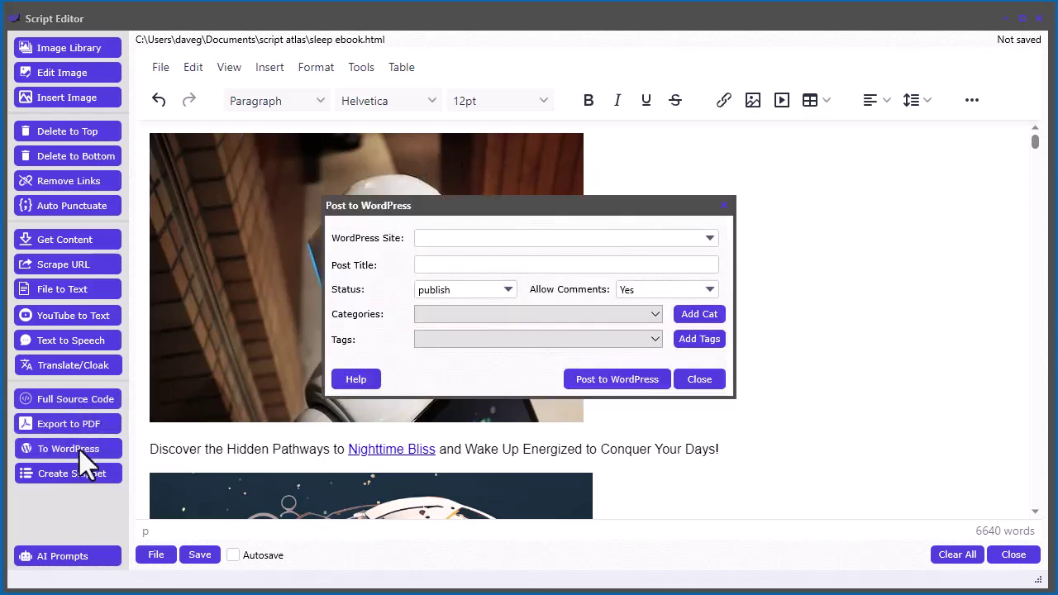
click(427, 266)
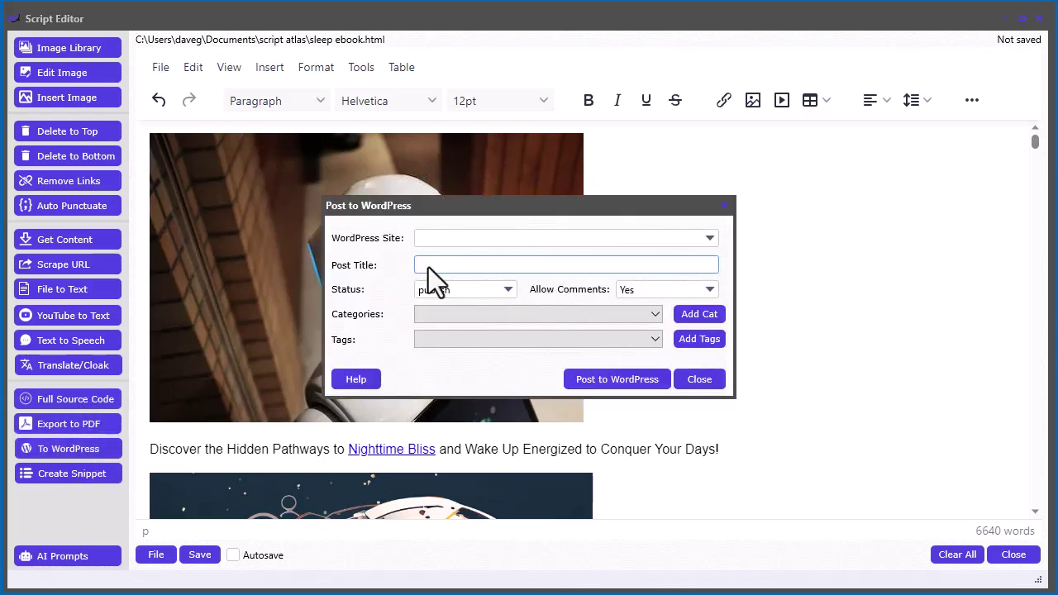
key(ctrl+v)
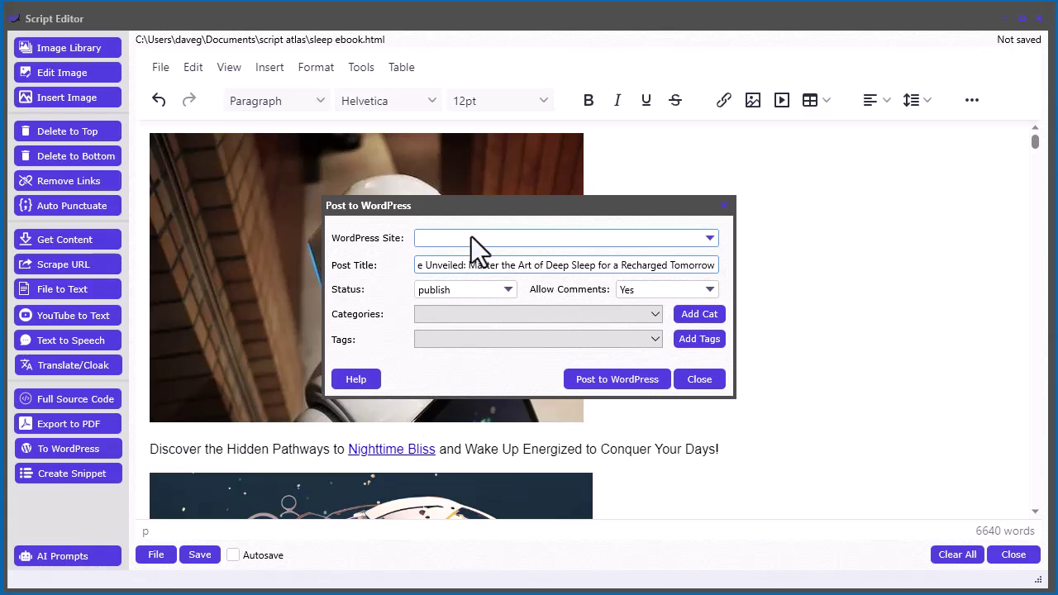
click(471, 237)
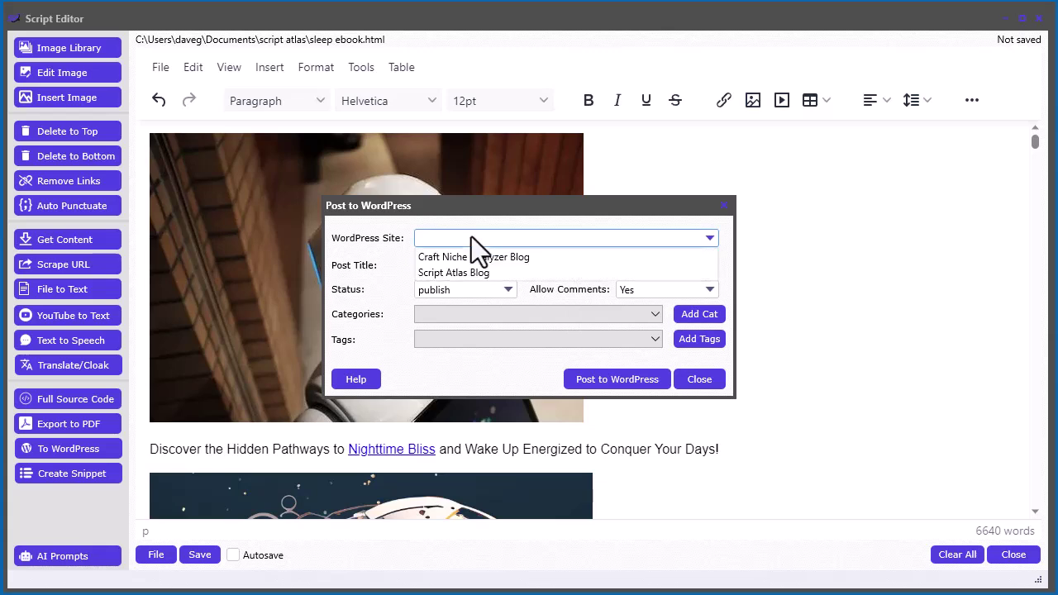
click(462, 275)
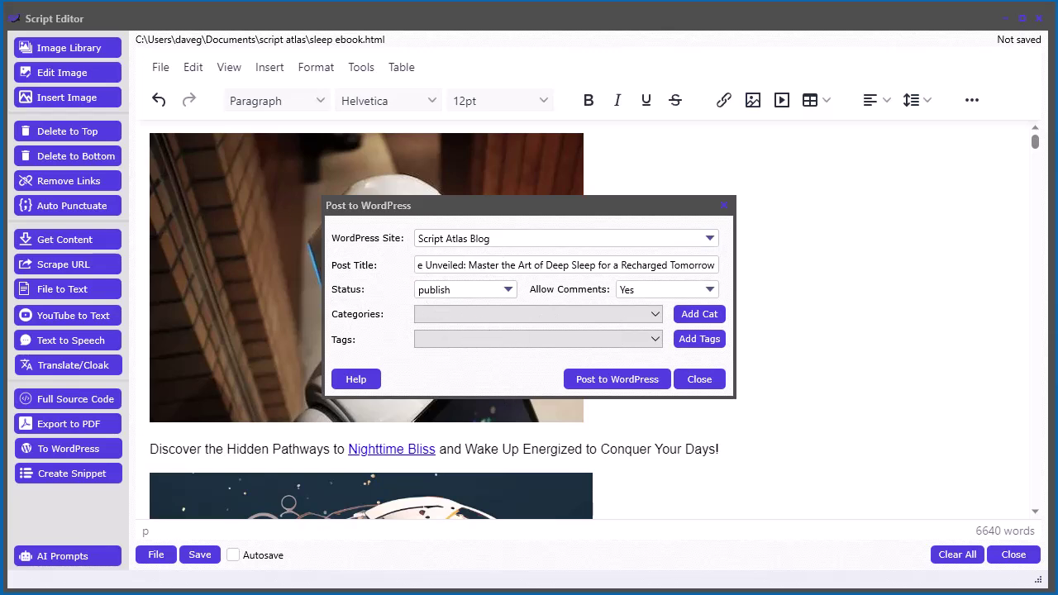
Add a new 'marketing' category to the WordPress site
click(577, 320)
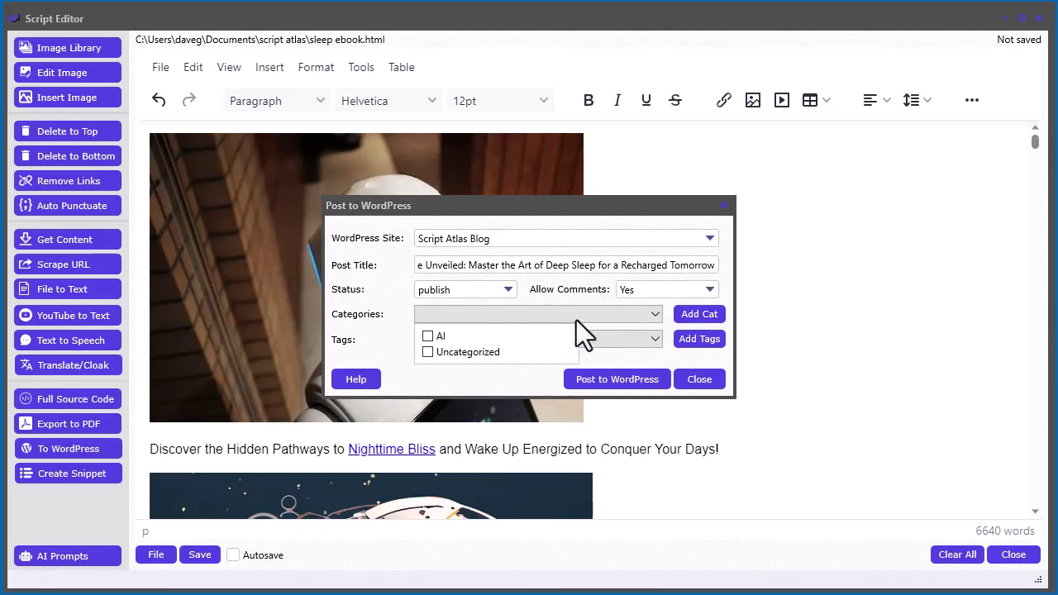
click(384, 344)
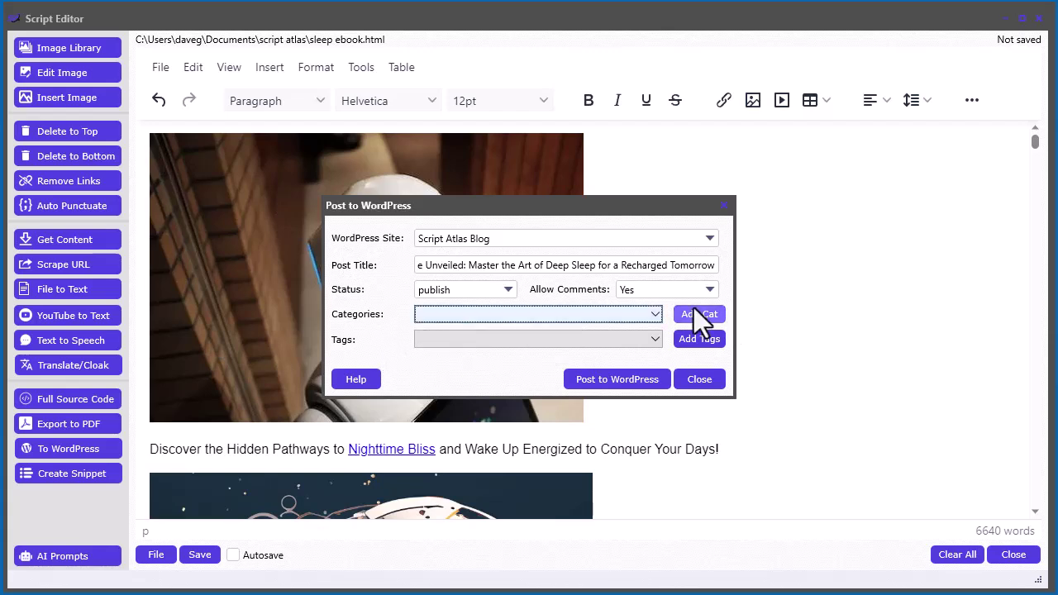
click(699, 318)
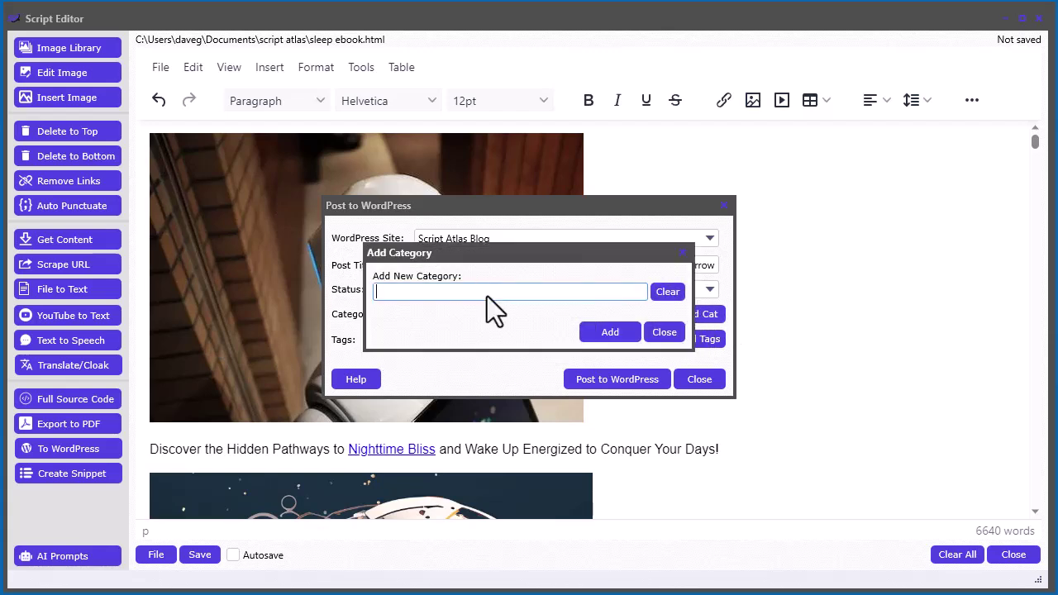
text(marketing)
click(612, 330)
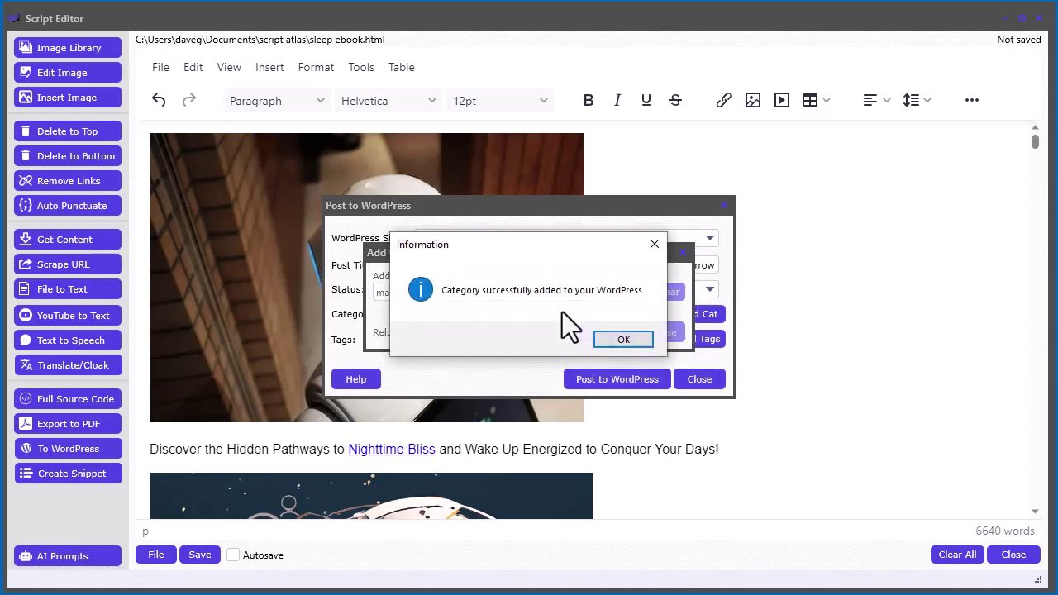
click(626, 339)
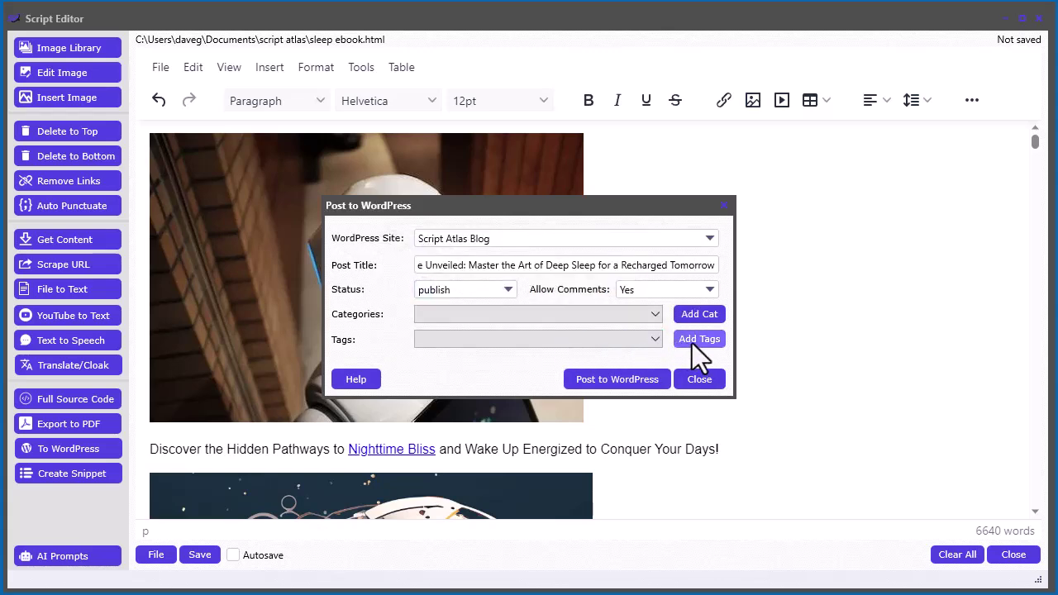
Add a new 'ebook' tag to the WordPress site
click(658, 339)
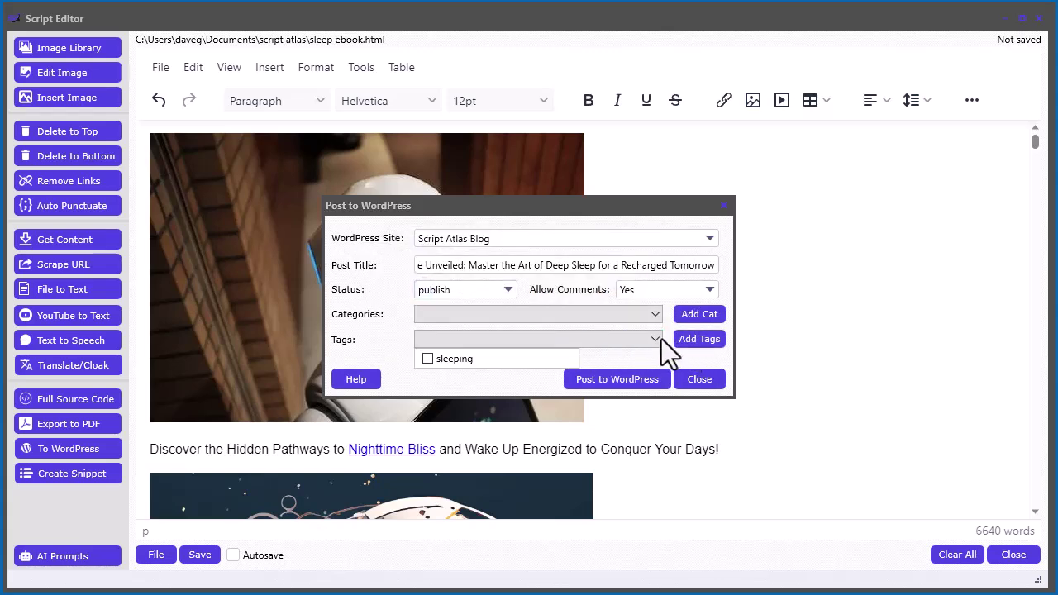
click(688, 340)
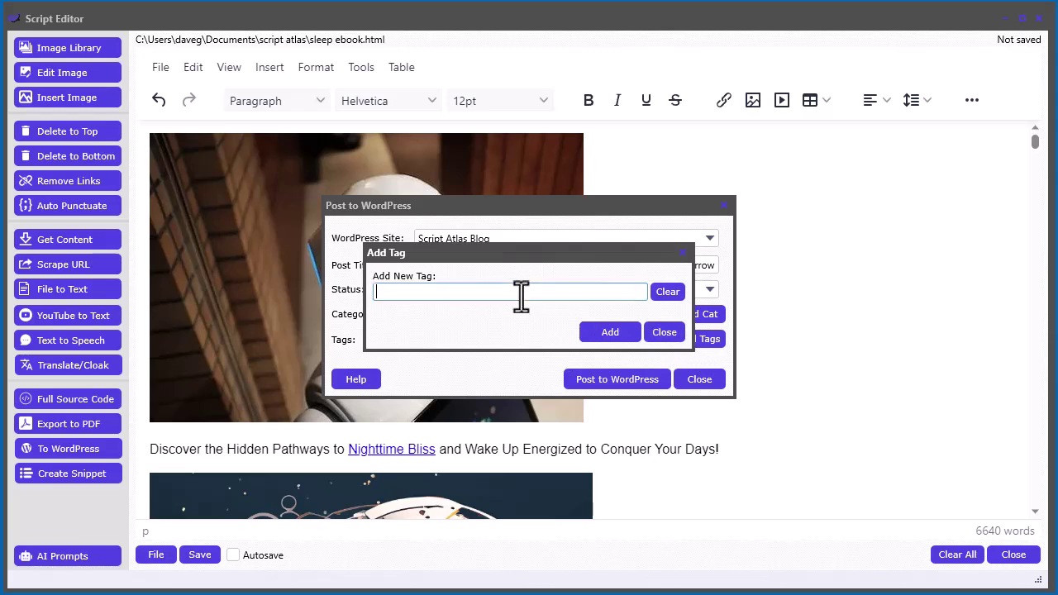
text(ebooks)
key(BackSpace)
click(600, 331)
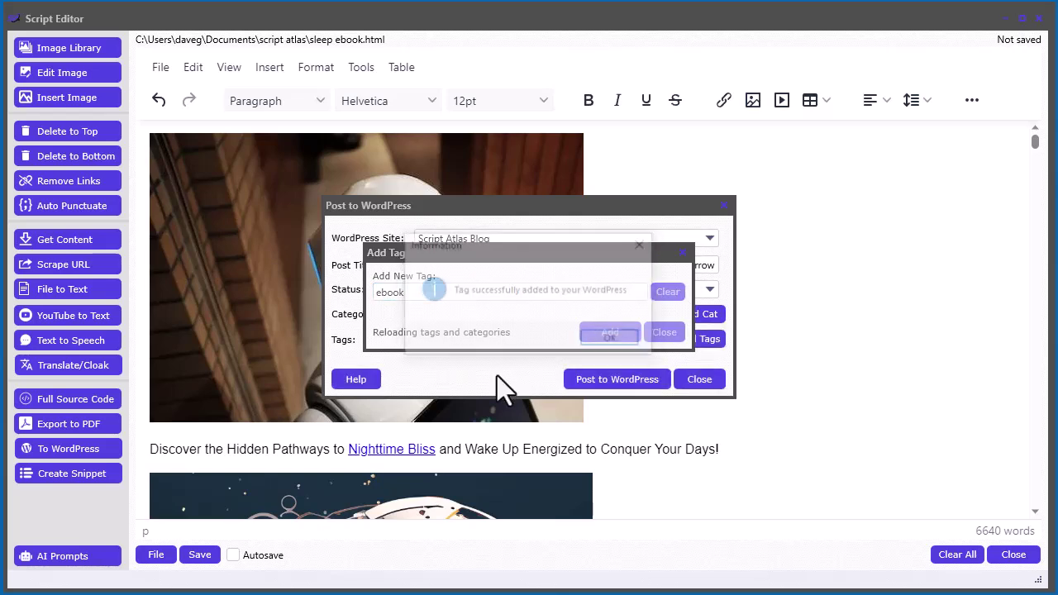
click(610, 338)
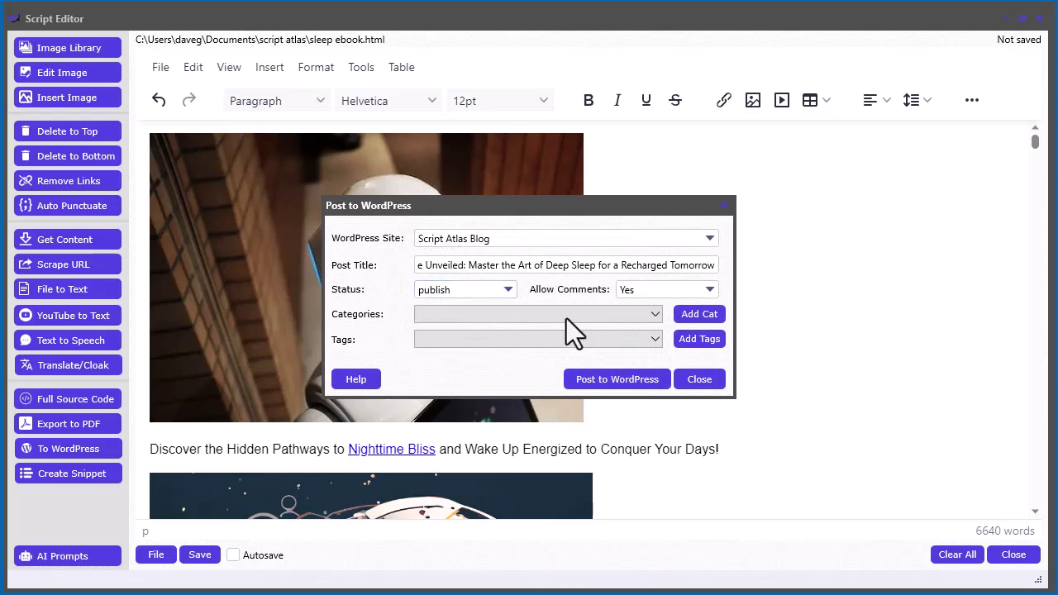
Assign the post the AI and marketing categories and the ebook and sleeping tags
click(562, 315)
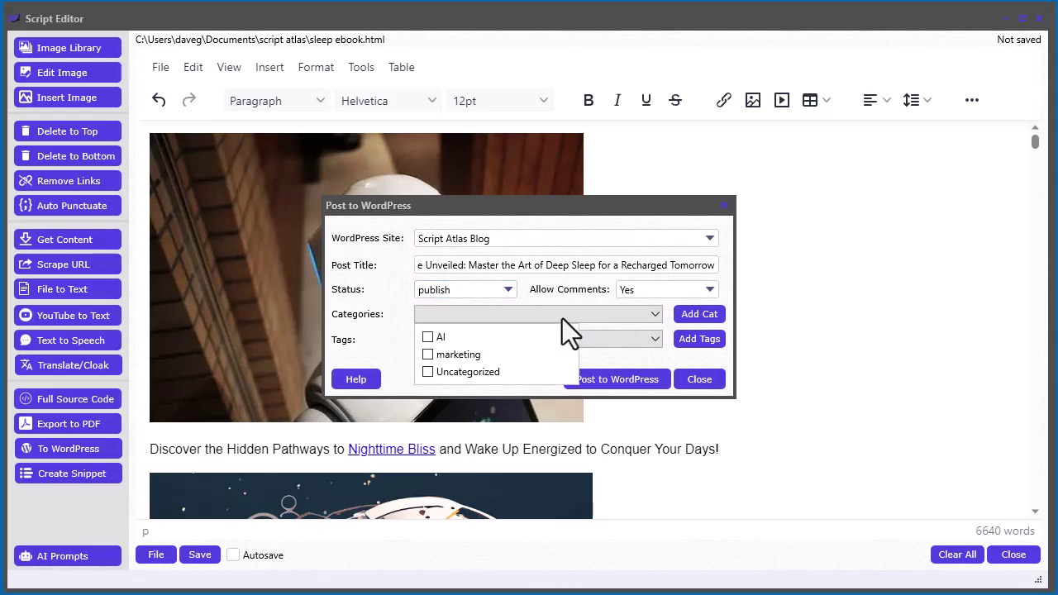
click(427, 337)
click(427, 353)
click(388, 341)
click(471, 338)
click(428, 362)
click(427, 376)
click(360, 343)
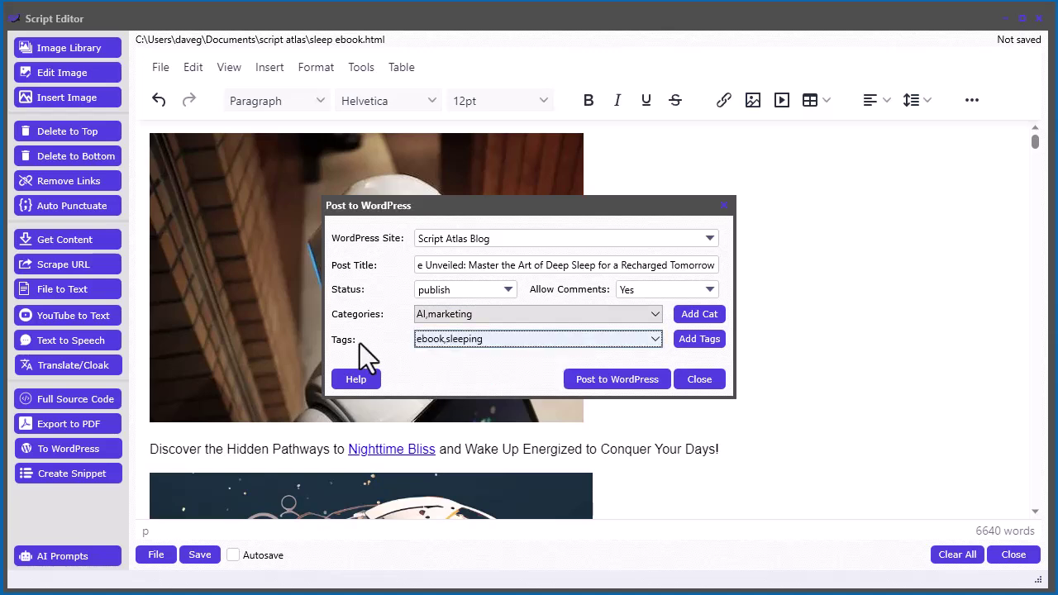
Keep the post status as publish with comments allowed
click(477, 289)
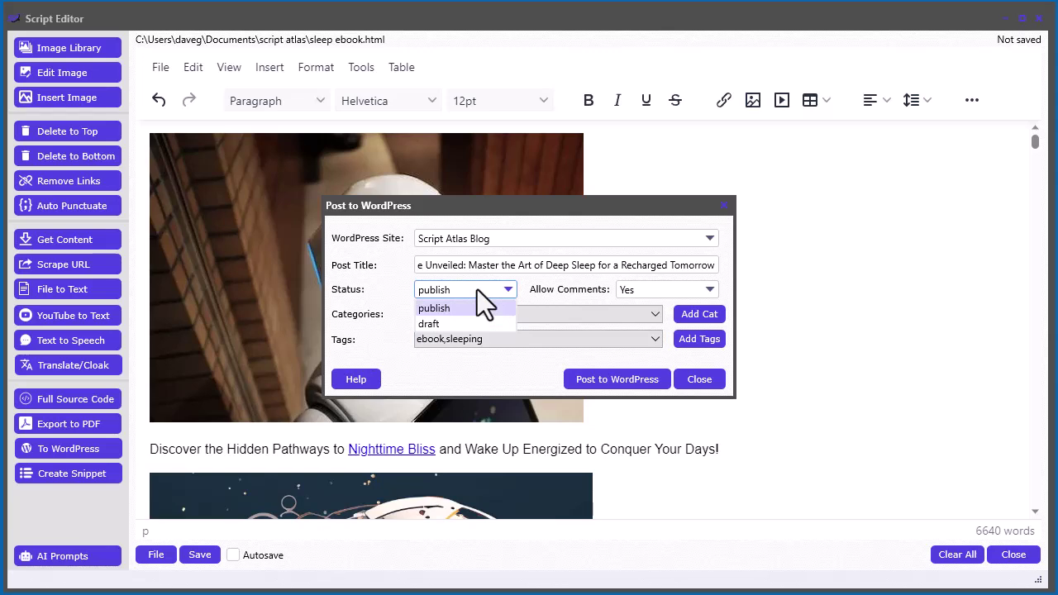
click(479, 290)
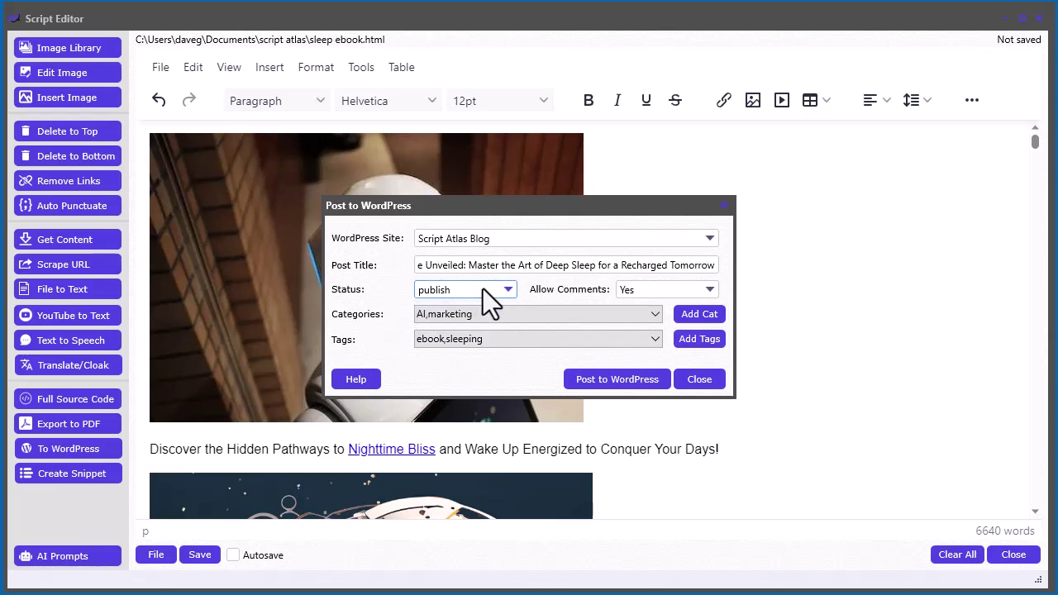
click(643, 292)
click(644, 294)
Post the ebook to WordPress and allow its encoded images to upload to the media library
click(628, 381)
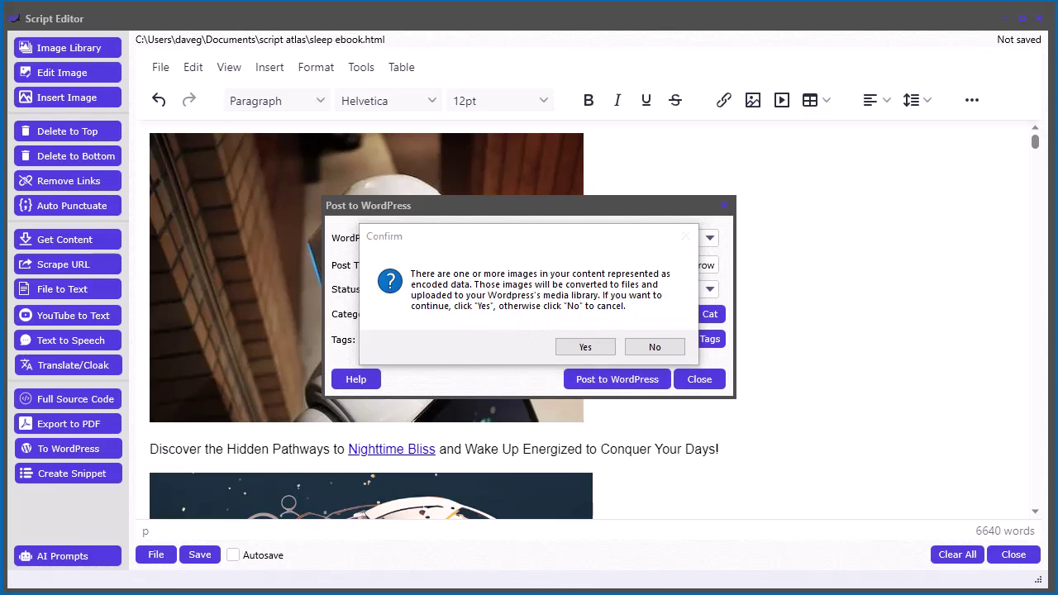
click(579, 350)
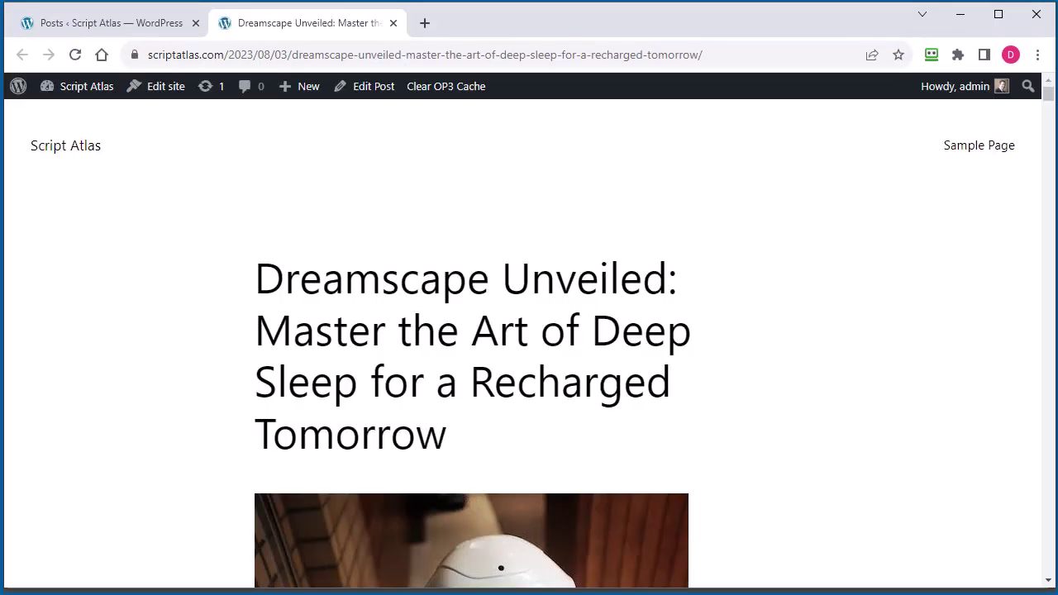
Scroll through the live Dreamscape Unveiled post, test the Nighttime Bliss link, and return
scroll(831, 299, down, 7)
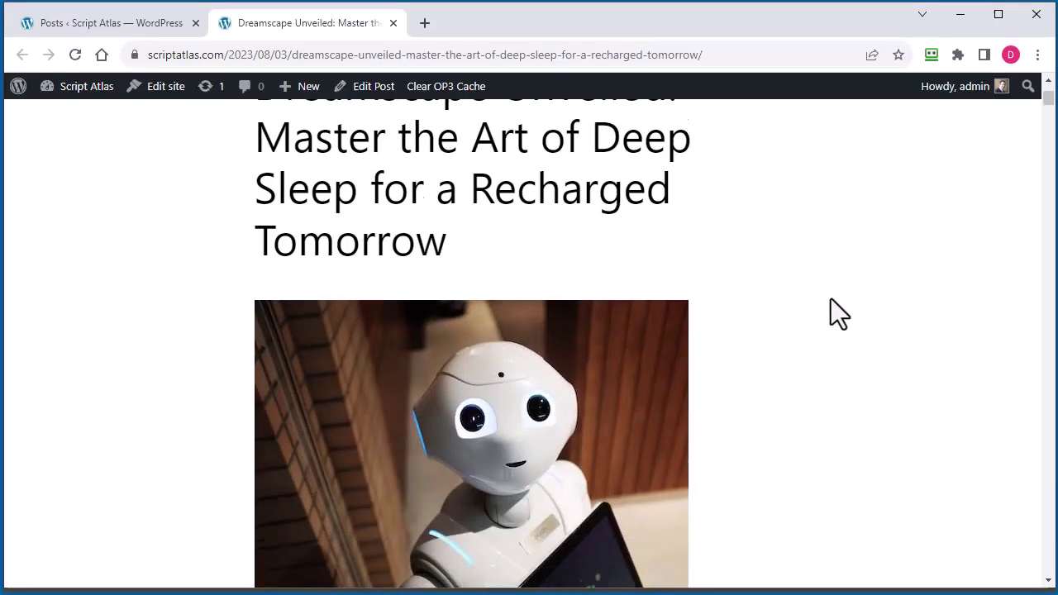
scroll(794, 381, down, 15)
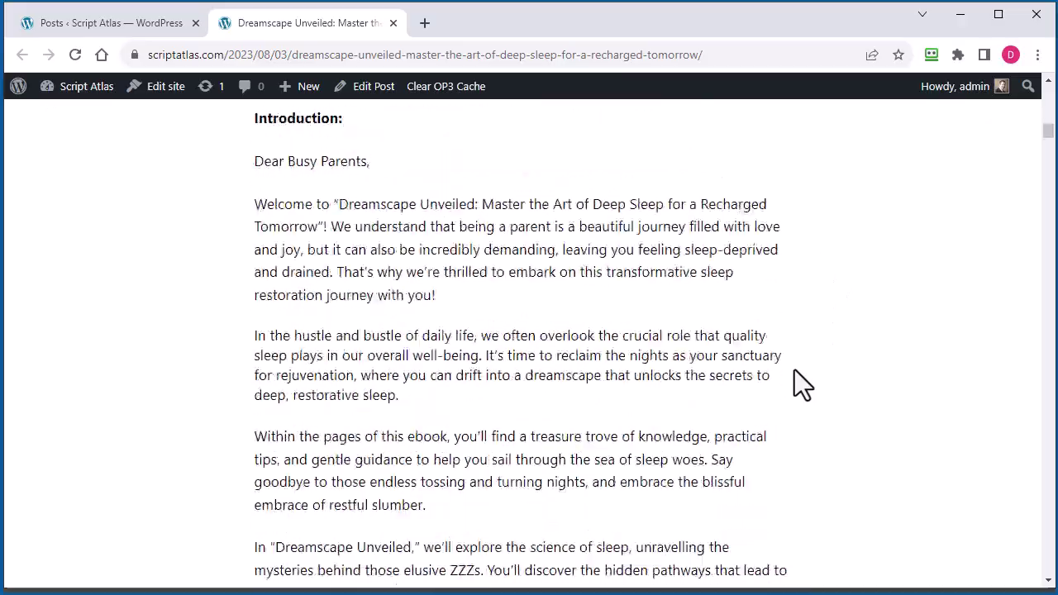
drag(1048, 144, 1047, 105)
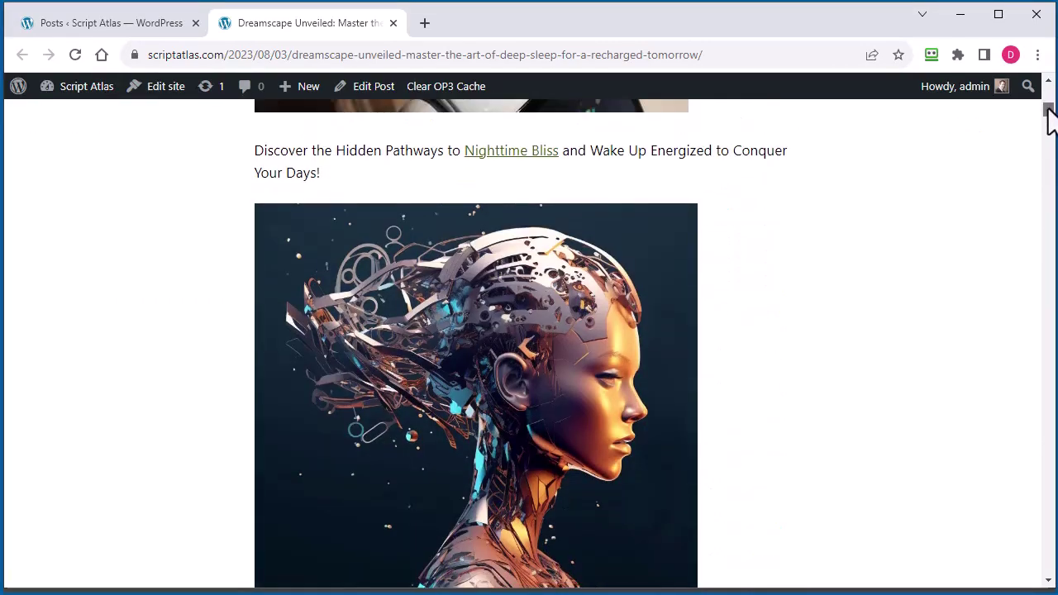
click(506, 157)
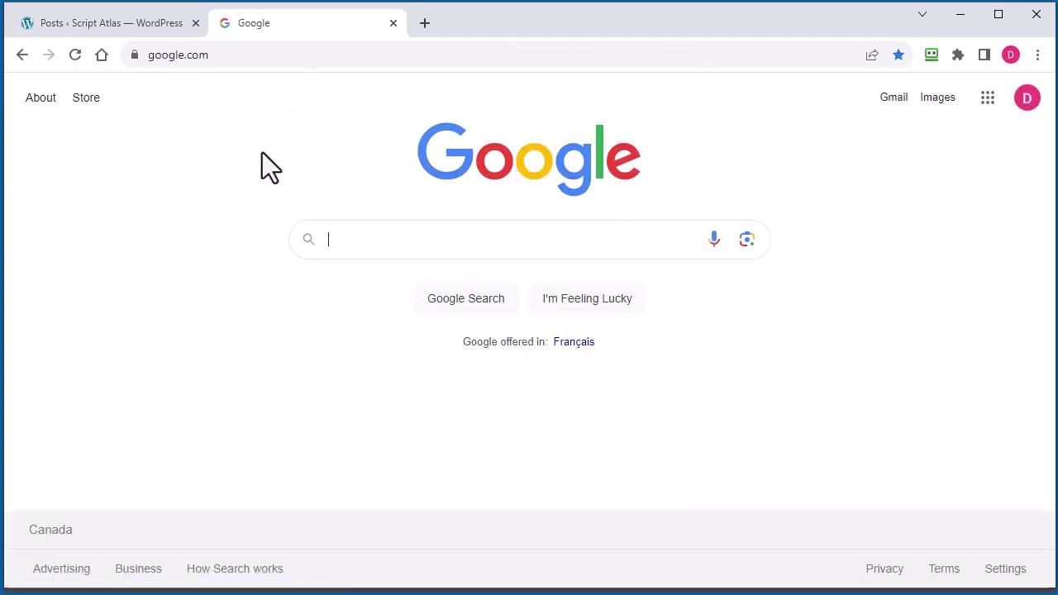
key(alt+Left)
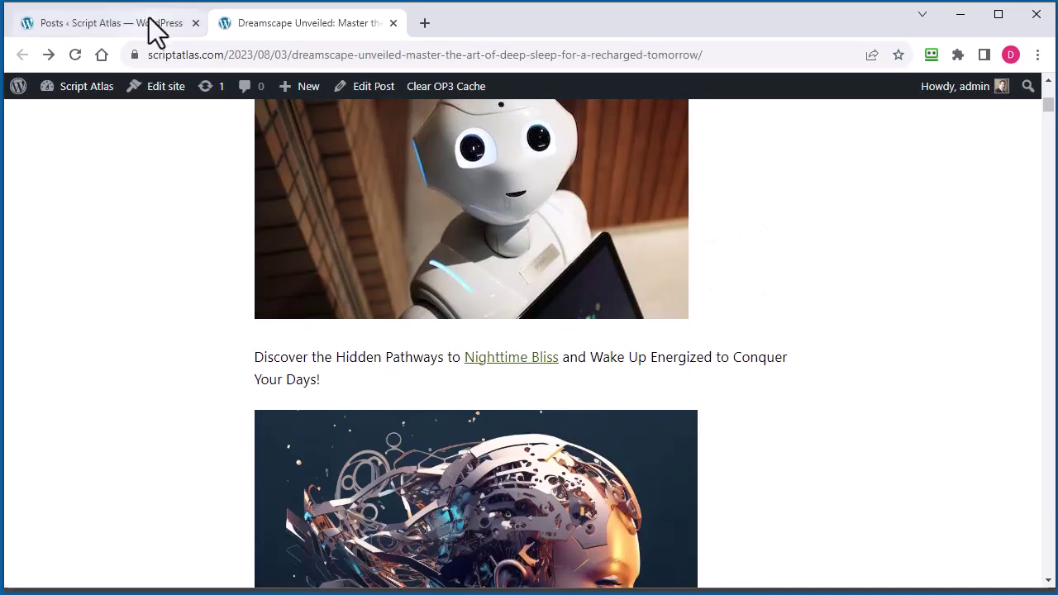
Go to the WordPress Media Library and view the AI-head image's attachment details
click(150, 21)
click(35, 194)
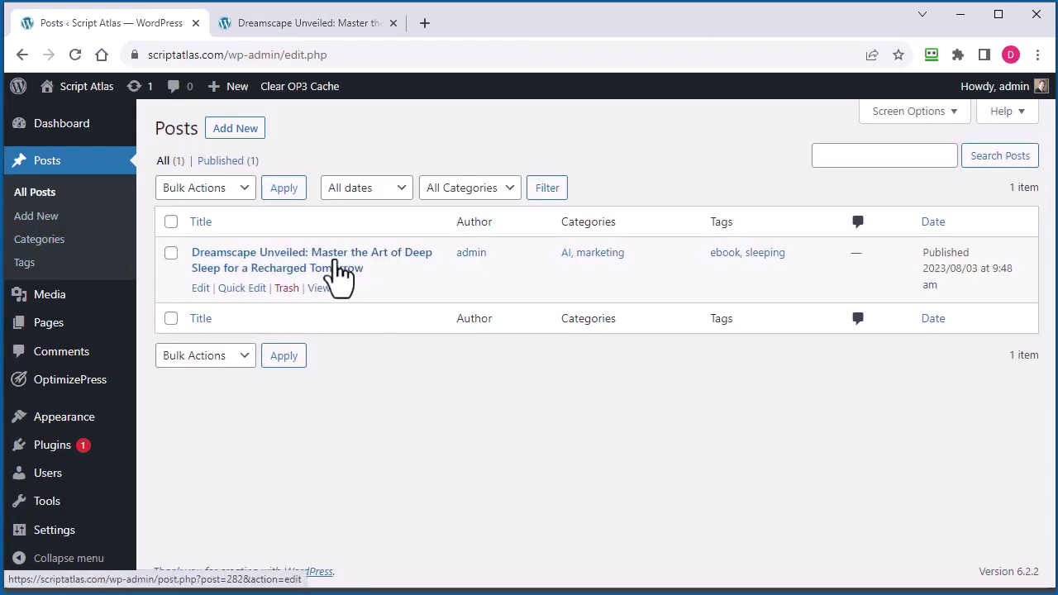
click(63, 307)
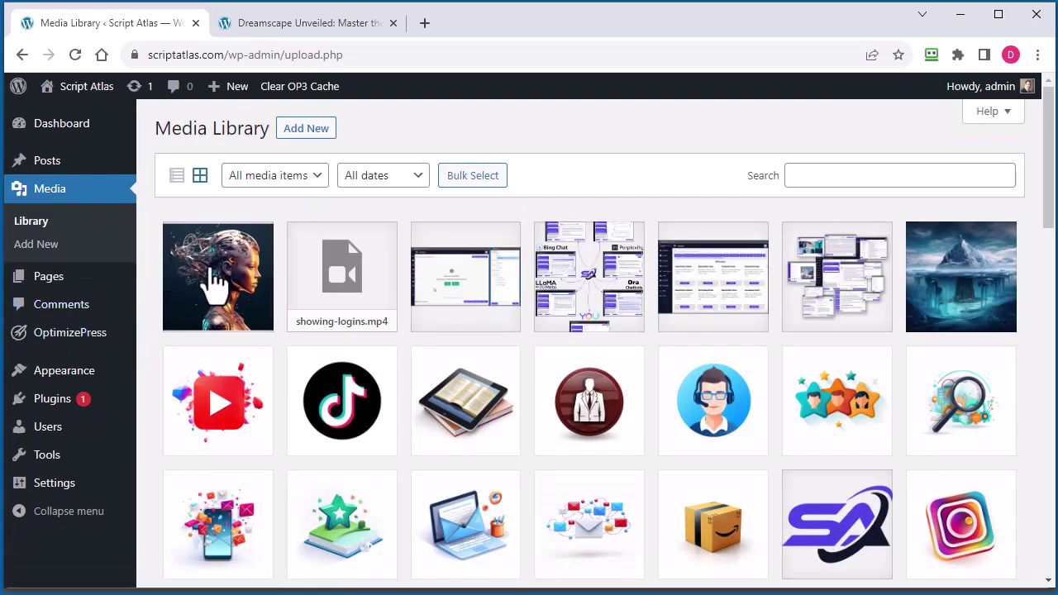
click(216, 286)
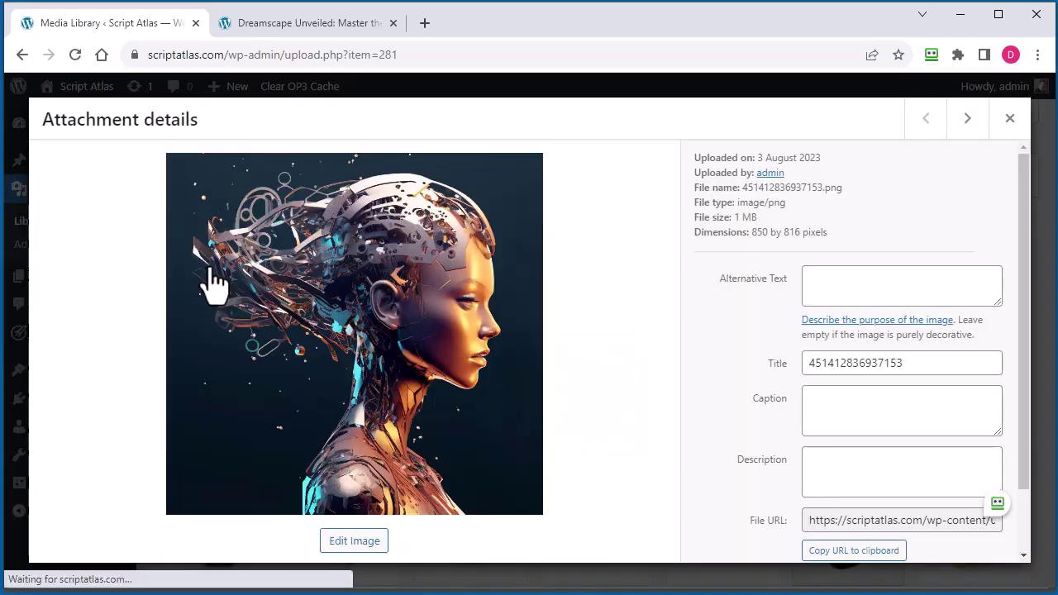
double_click(815, 188)
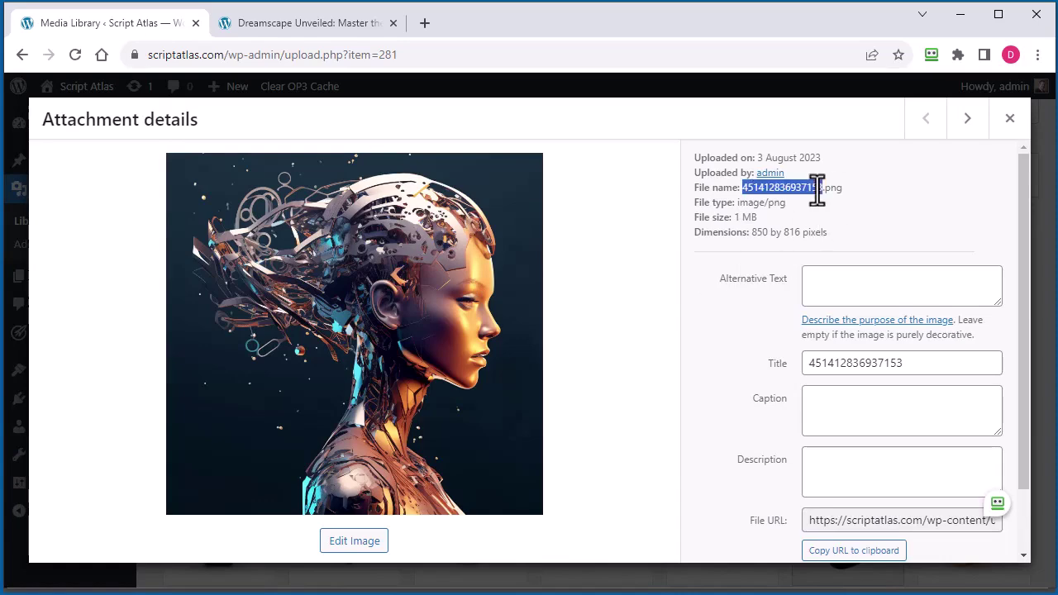
click(1010, 124)
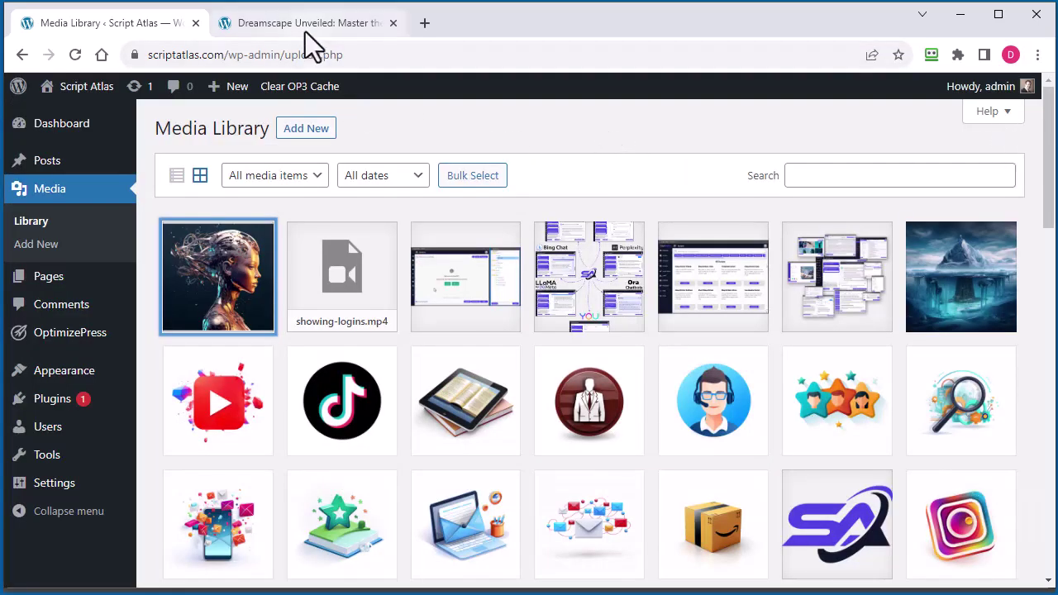
Reopen the AI-head image's details and select its full file URL
click(245, 313)
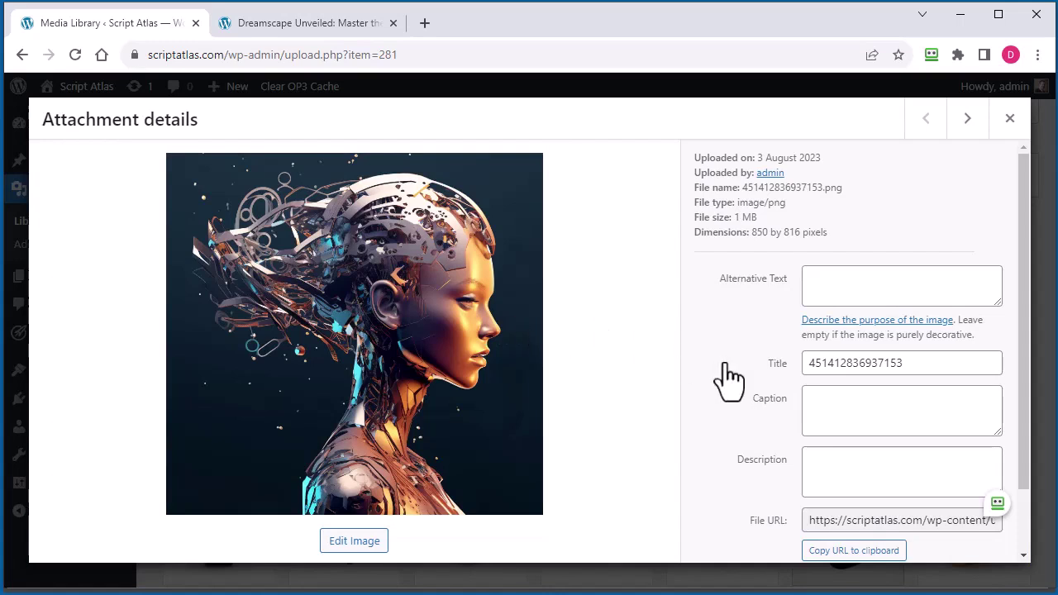
scroll(728, 378, down, 2)
click(902, 445)
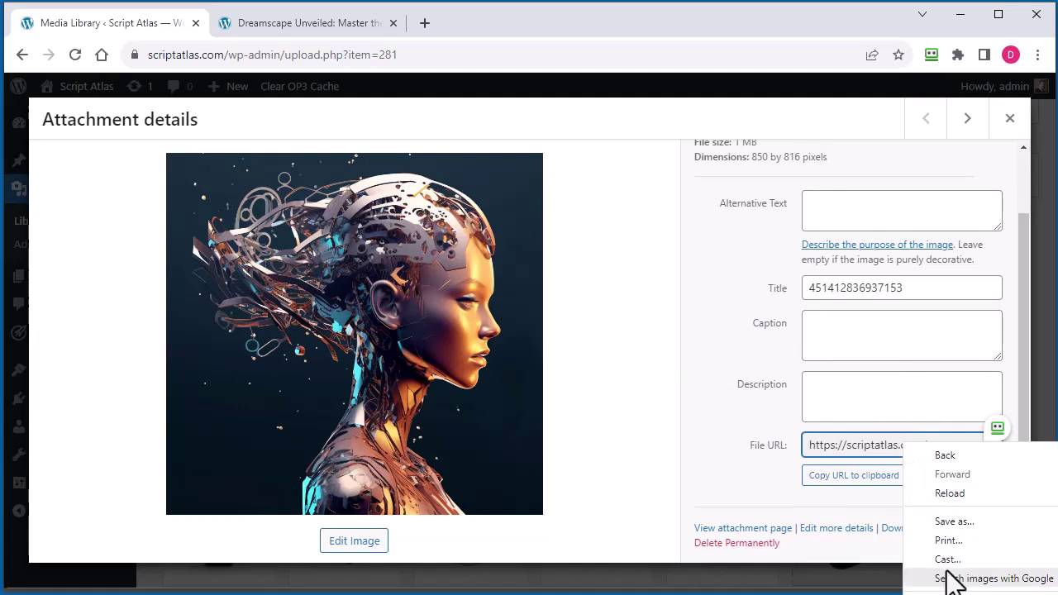
click(857, 455)
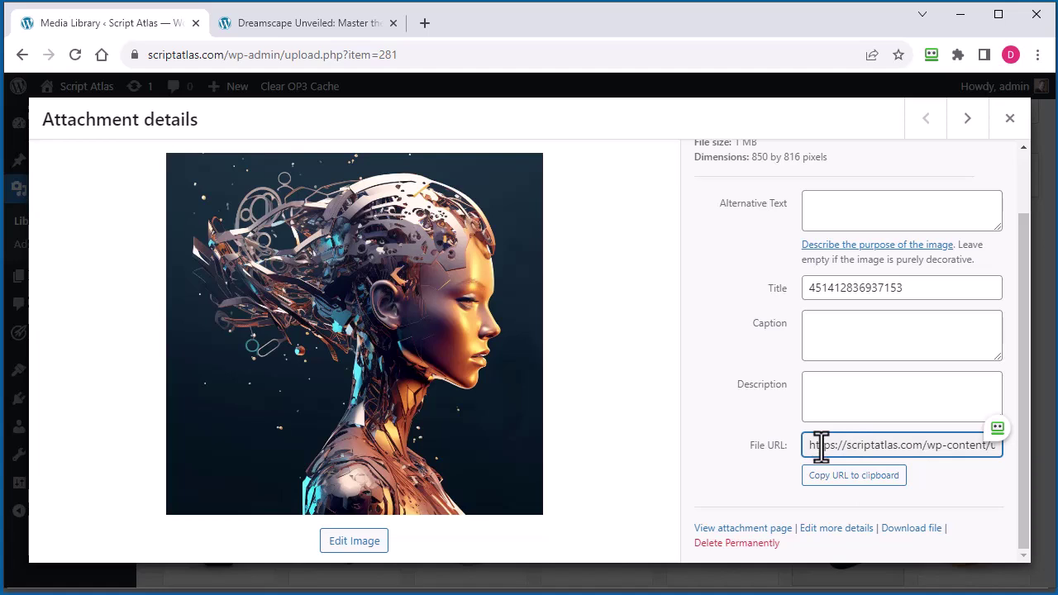
click(821, 447)
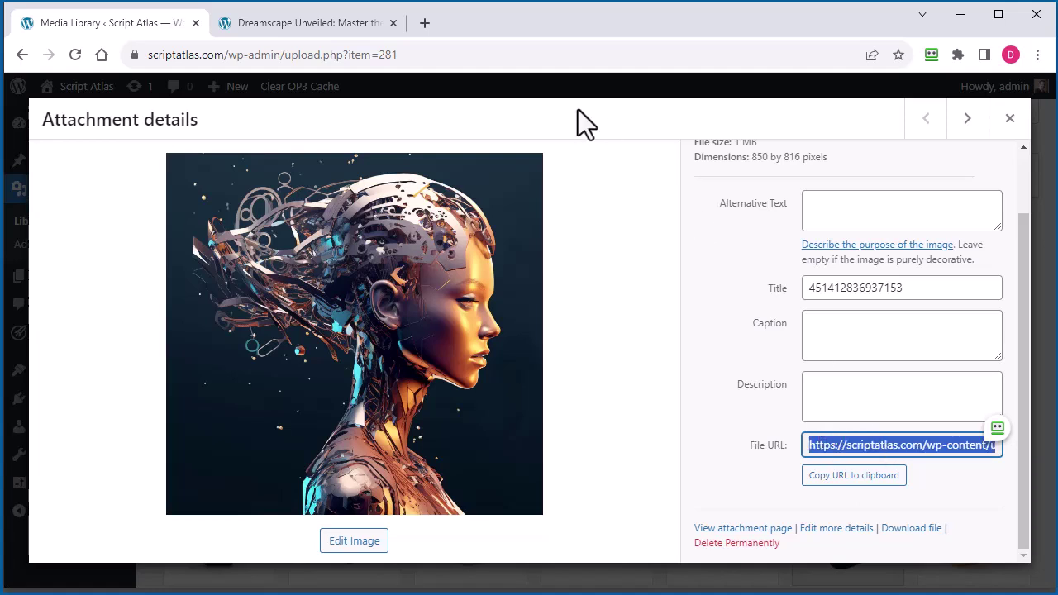
Insert the cyborg image from its pasted WordPress URL below the robot image
click(959, 17)
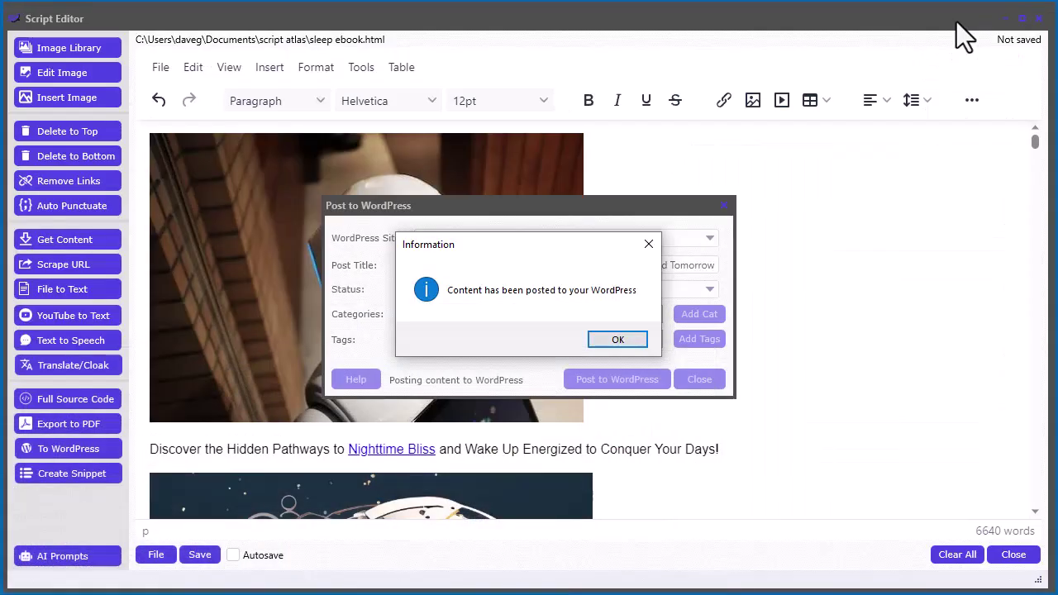
click(626, 342)
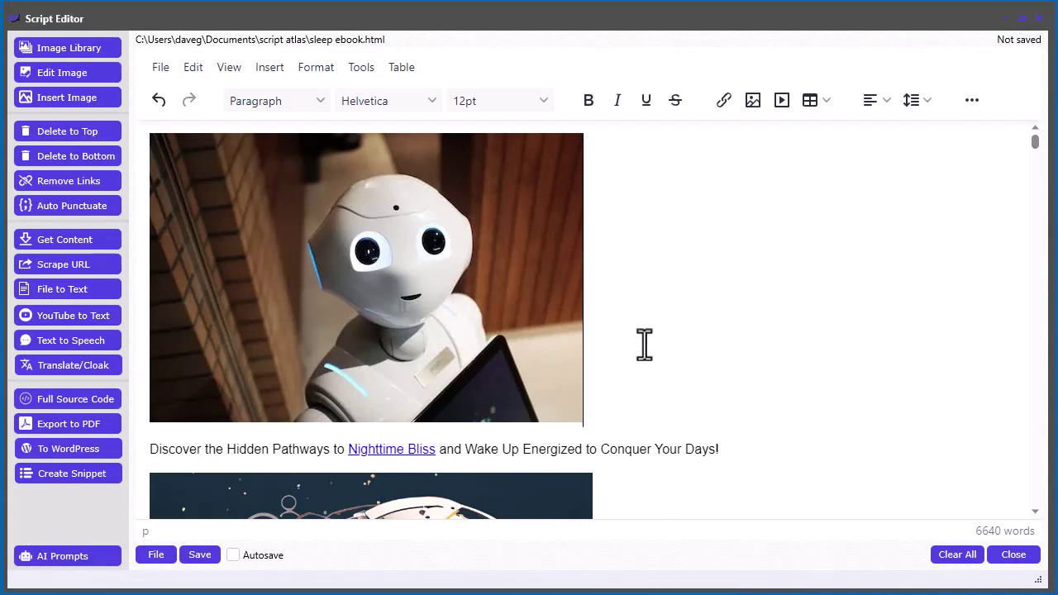
key(Return)
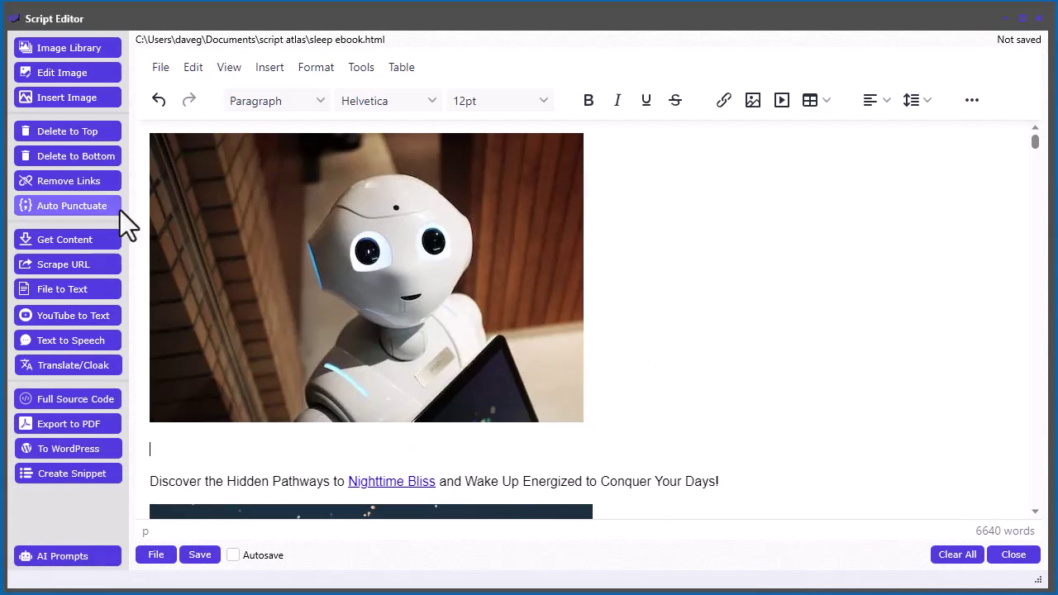
click(62, 99)
click(451, 312)
key(ctrl+v)
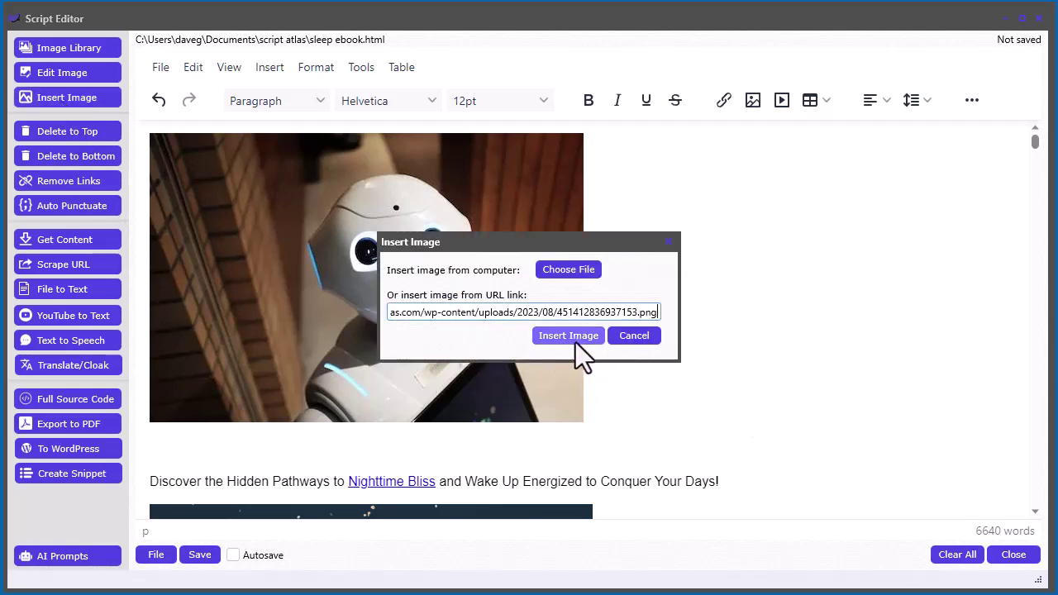
click(573, 339)
Resize the cyborg image to about 505 px wide
scroll(957, 347, down, 3)
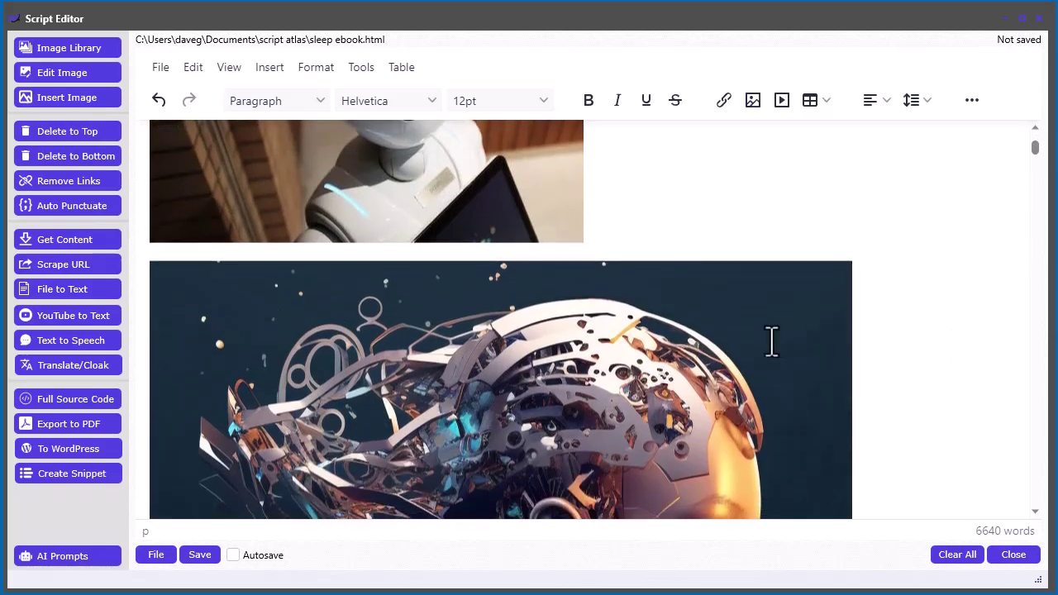
click(771, 341)
drag(854, 259, 569, 346)
click(727, 330)
Select the existing image below the Discover line and review the ebook layout
scroll(726, 343, down, 4)
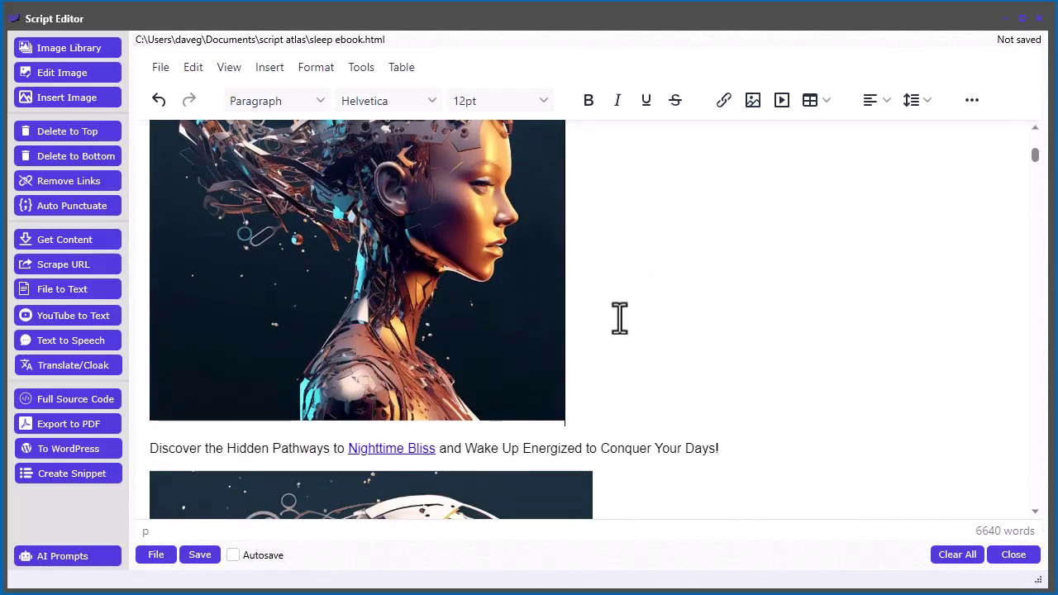
scroll(719, 339, down, 3)
click(444, 340)
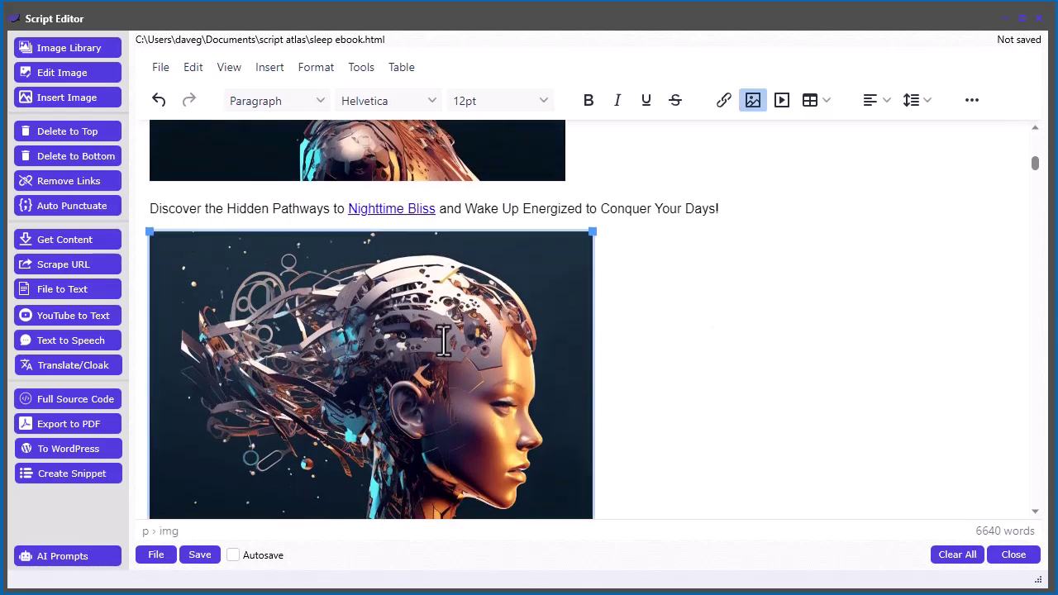
scroll(685, 350, down, 1)
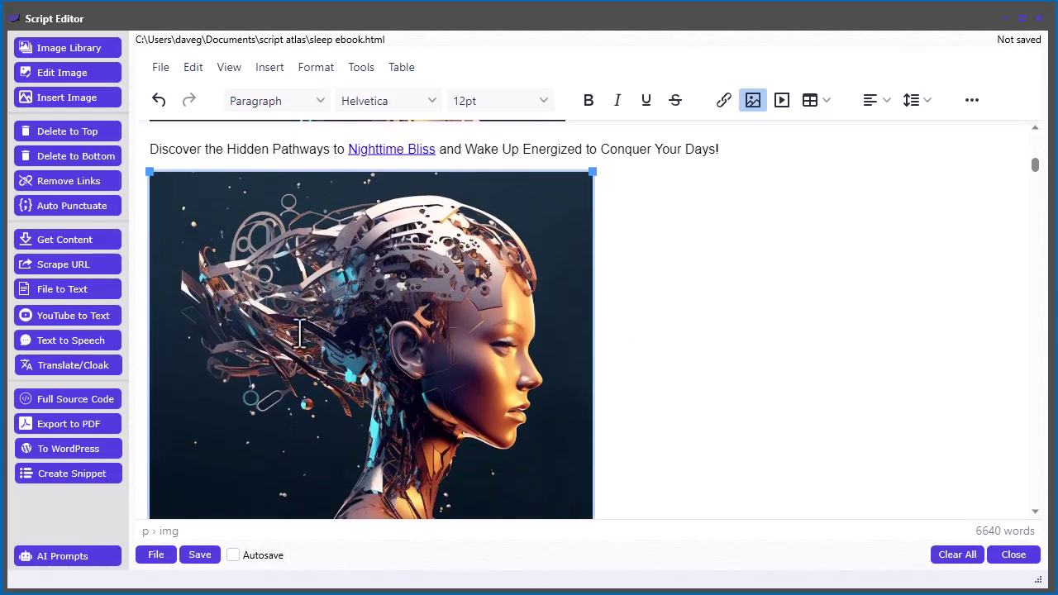
scroll(466, 359, down, 2)
scroll(494, 357, up, 3)
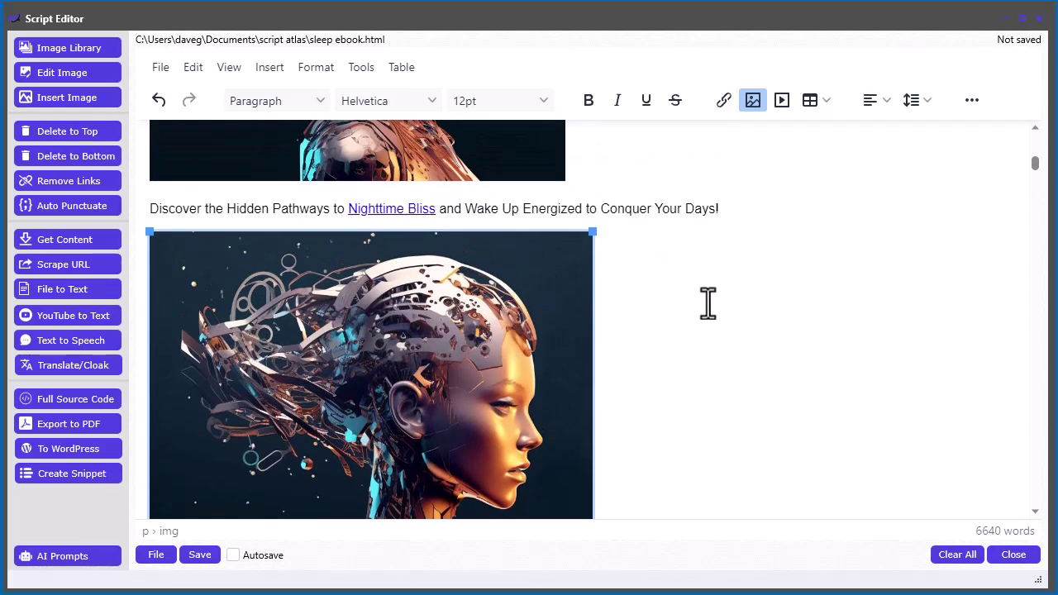
scroll(728, 319, down, 1)
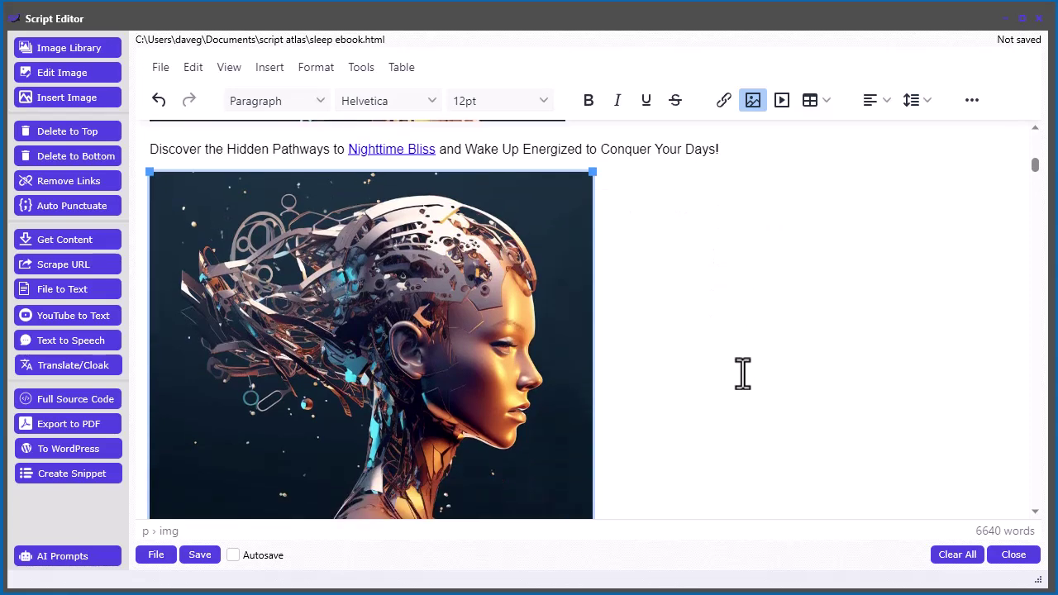
scroll(753, 342, up, 10)
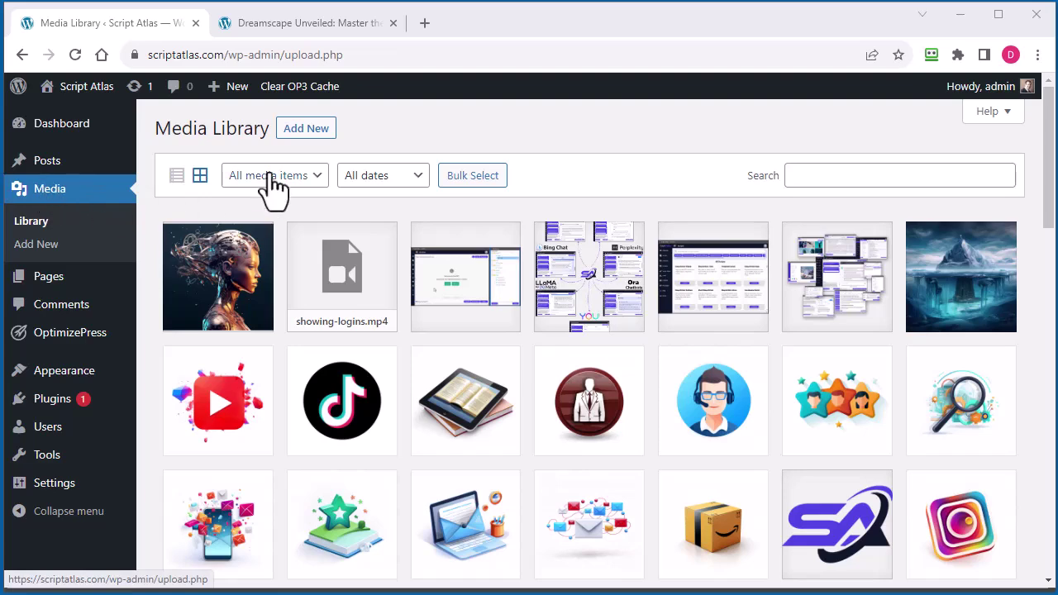
Upload the statue image to the WordPress Media Library
click(301, 132)
click(616, 258)
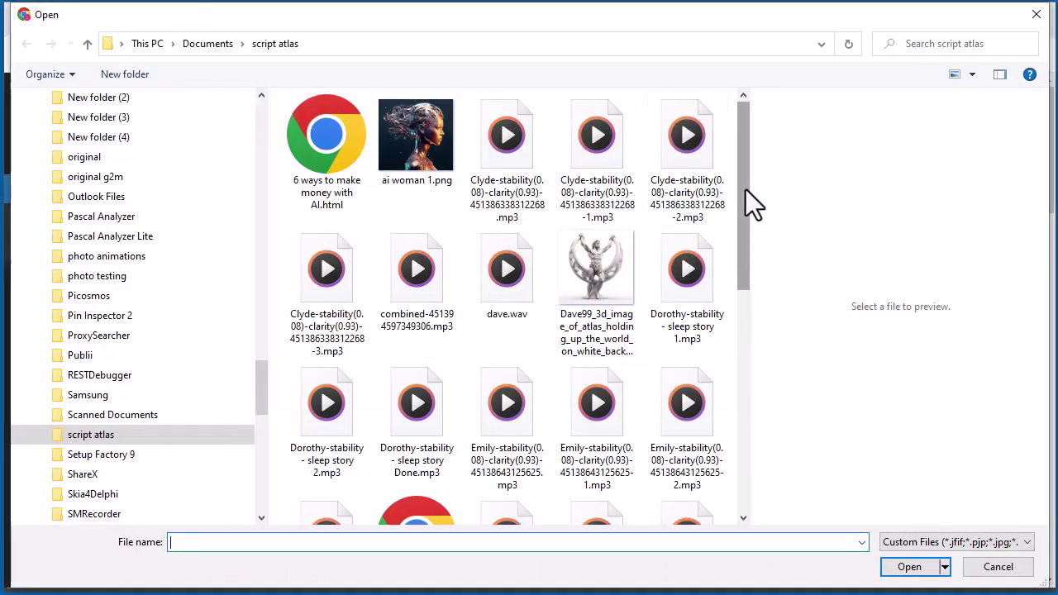
drag(746, 189, 733, 212)
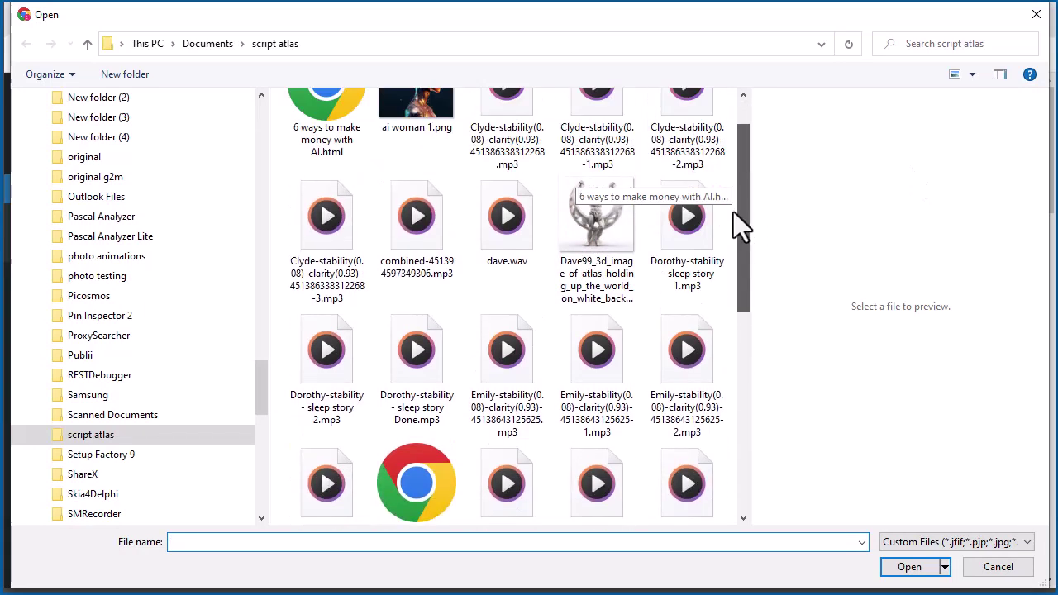
click(581, 229)
click(909, 567)
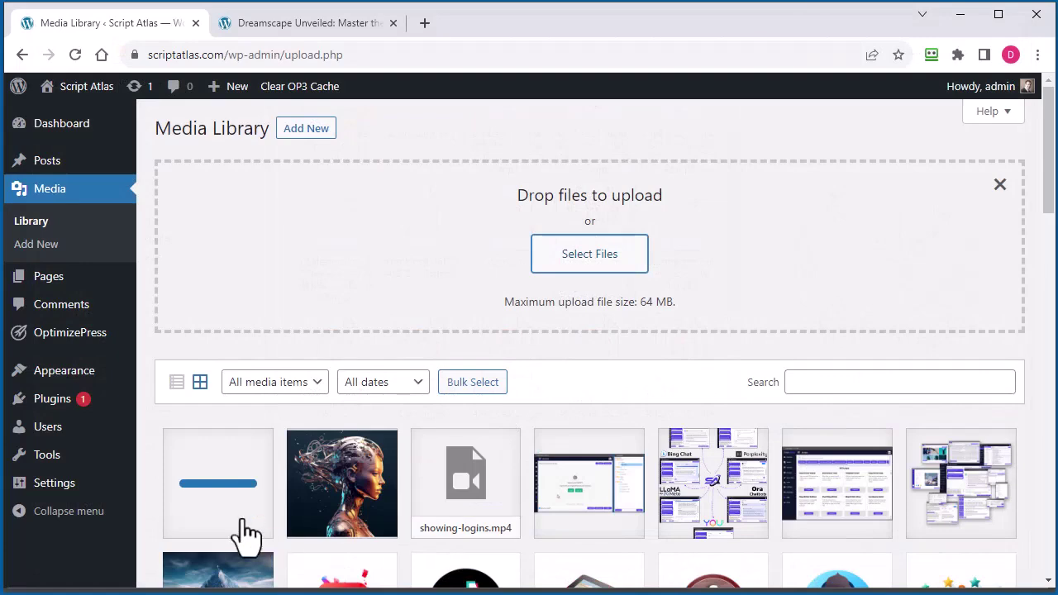
Select the statue image's file URL, then place the ebook cursor after the robot image
click(249, 519)
scroll(752, 422, down, 2)
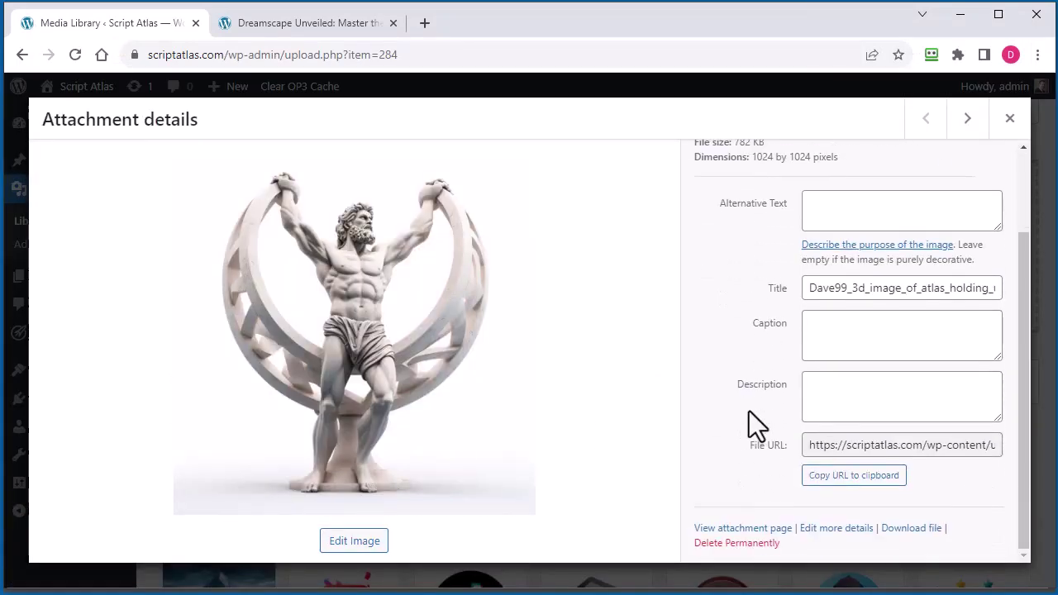
click(907, 445)
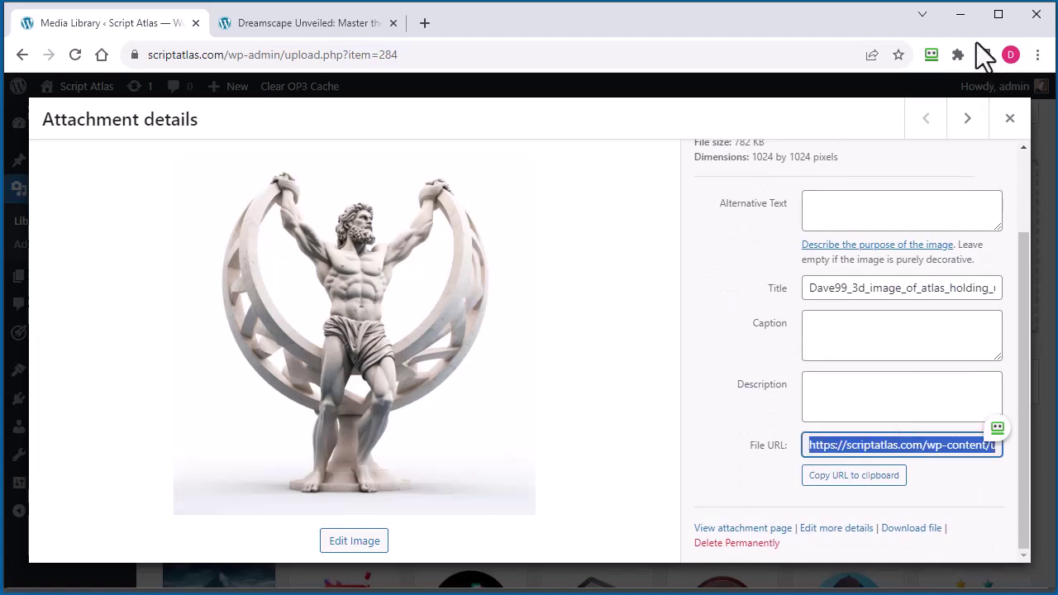
click(959, 15)
click(643, 309)
key(Return)
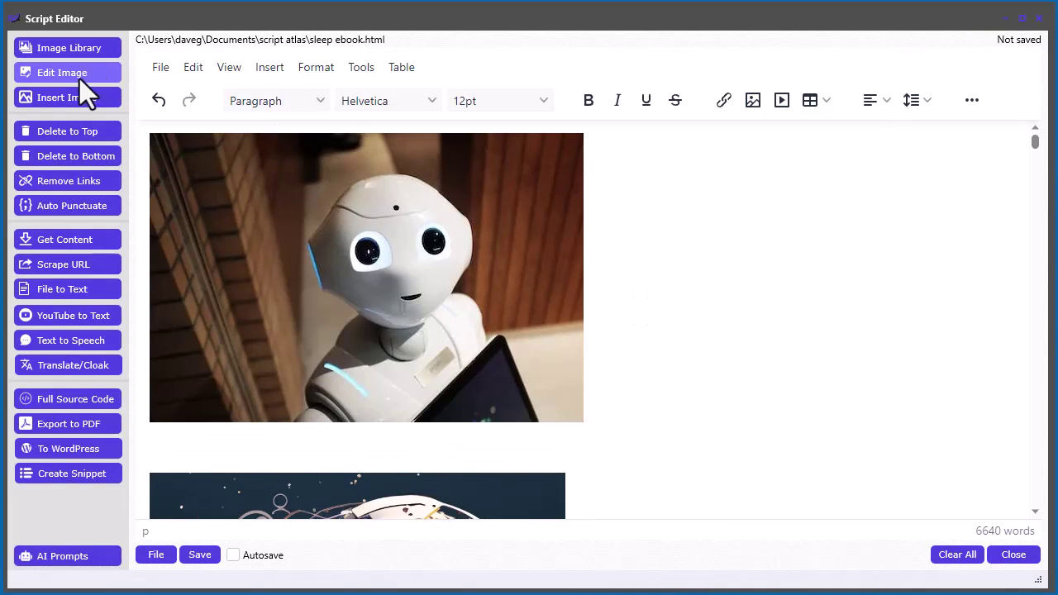
click(79, 91)
click(515, 313)
key(ctrl+v)
click(579, 336)
click(847, 444)
scroll(844, 435, down, 2)
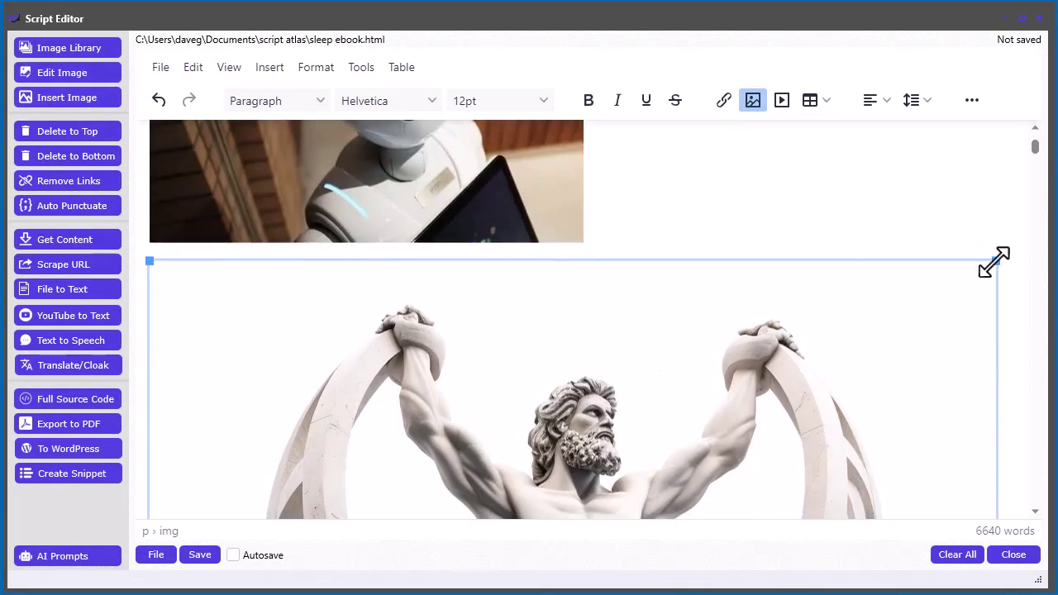
drag(996, 263, 589, 338)
click(770, 345)
scroll(773, 355, down, 3)
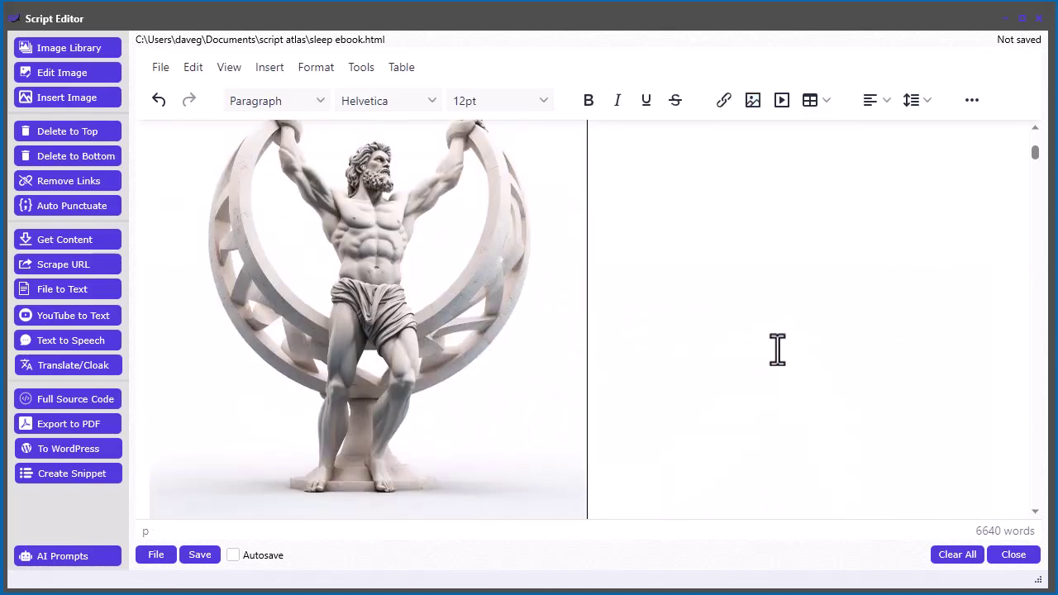
scroll(784, 416, up, 6)
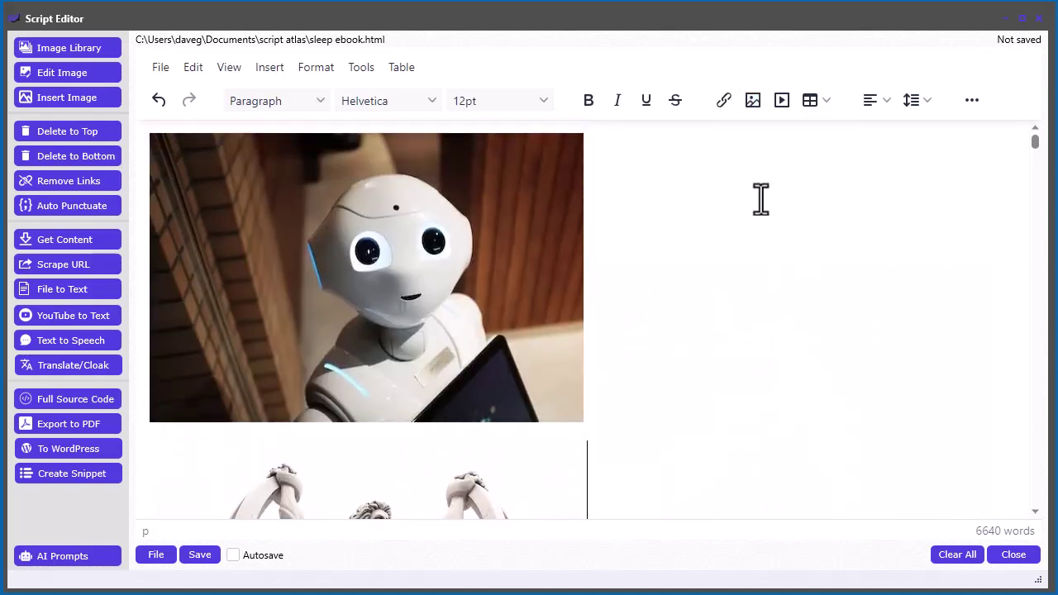
key(BackSpace)
click(766, 355)
scroll(765, 355, down, 4)
scroll(771, 363, down, 10)
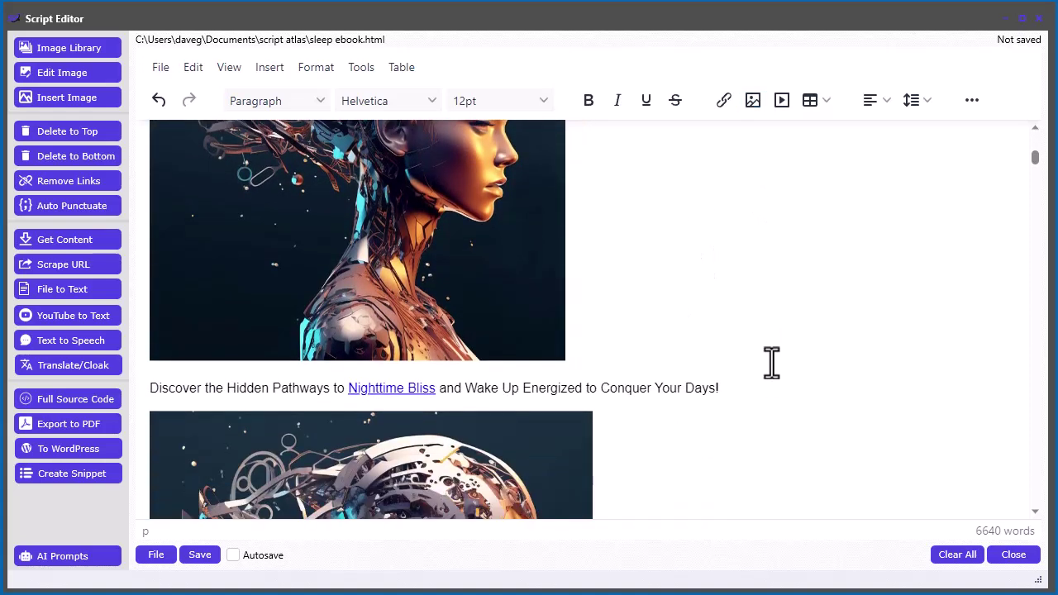
scroll(772, 362, up, 11)
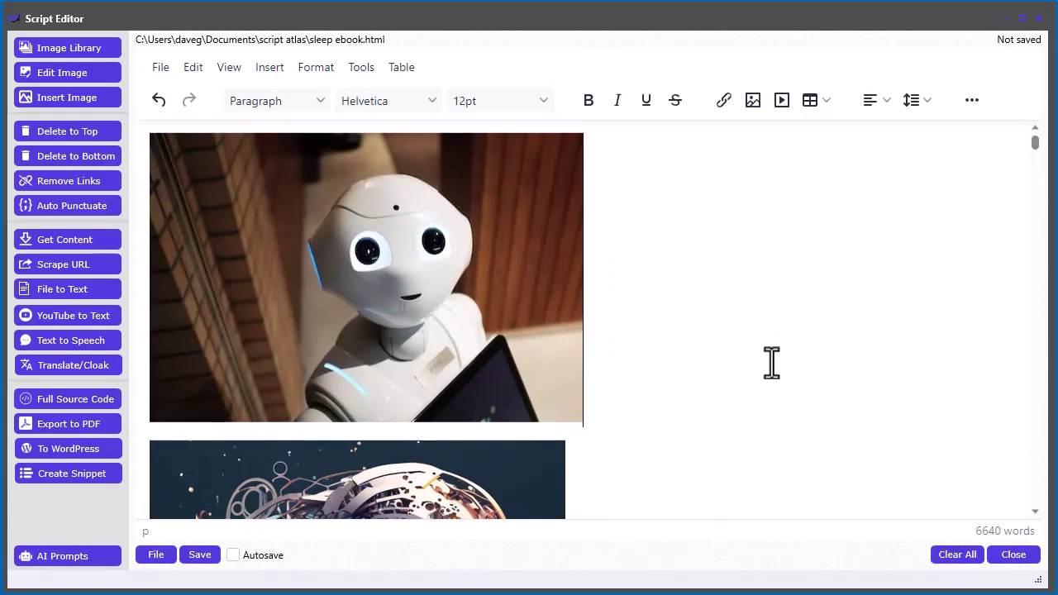